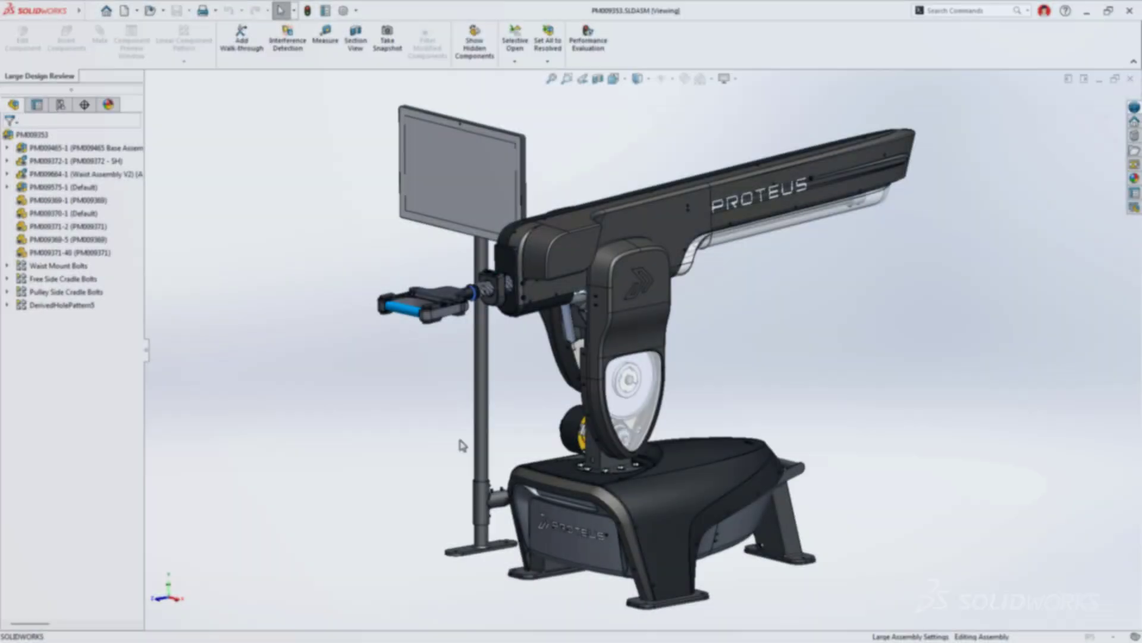
- Select the robot's base and arm subassemblies in turn using Selection Breadcrumbs, then pick the gripper
{"action": "left_click", "coordinate": [663, 501]}
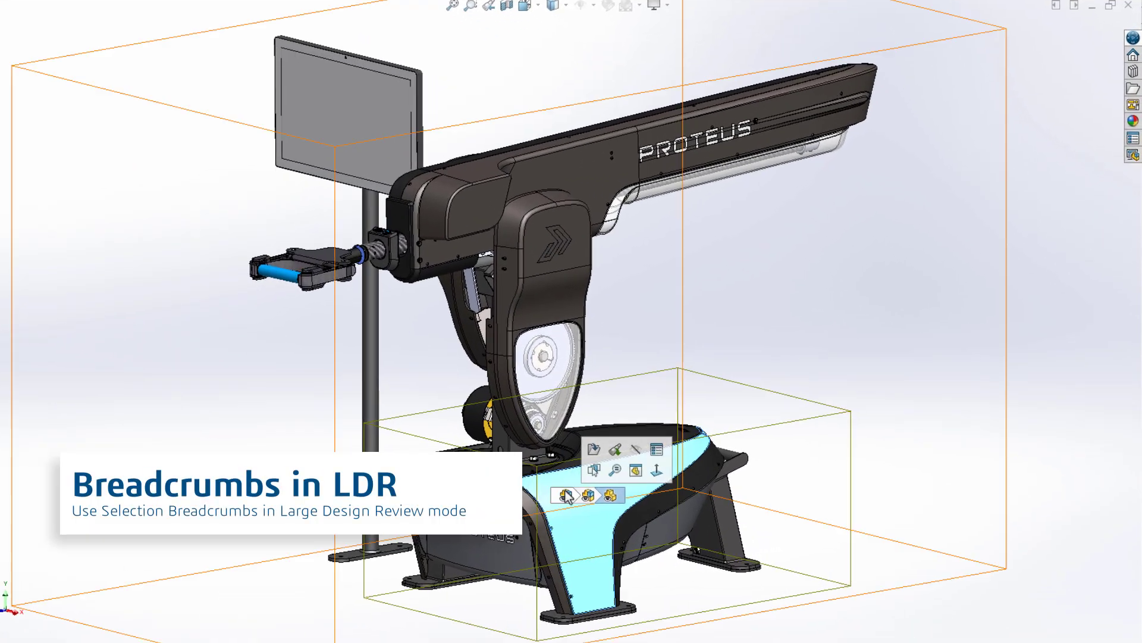
{"action": "left_click", "coordinate": [573, 496]}
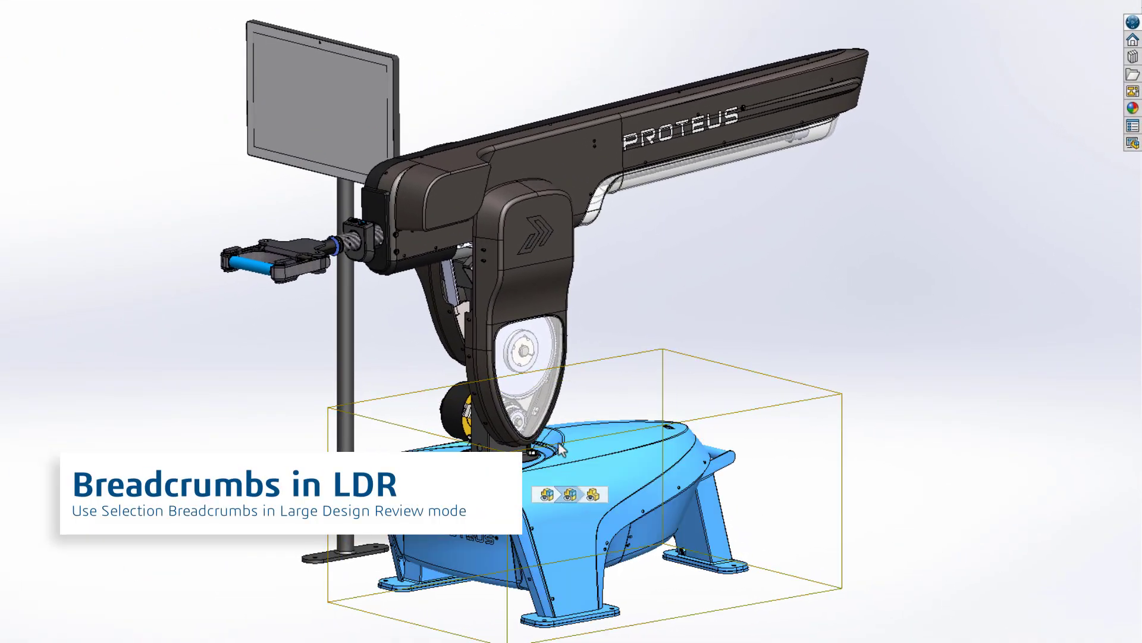
{"action": "left_click", "coordinate": [519, 311]}
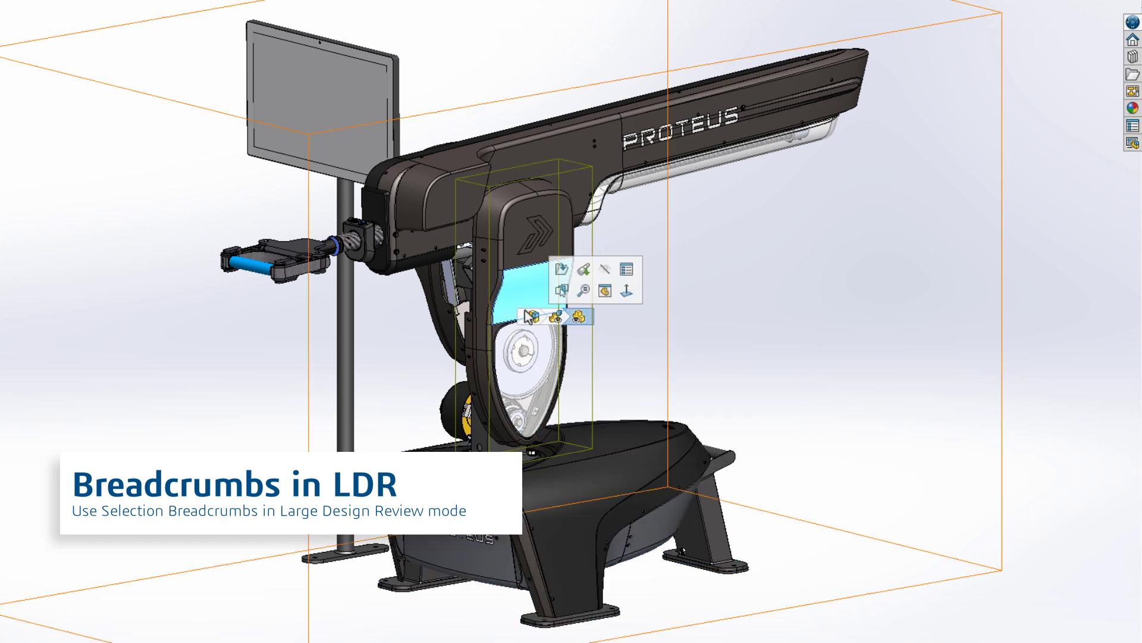
{"action": "left_click", "coordinate": [554, 320]}
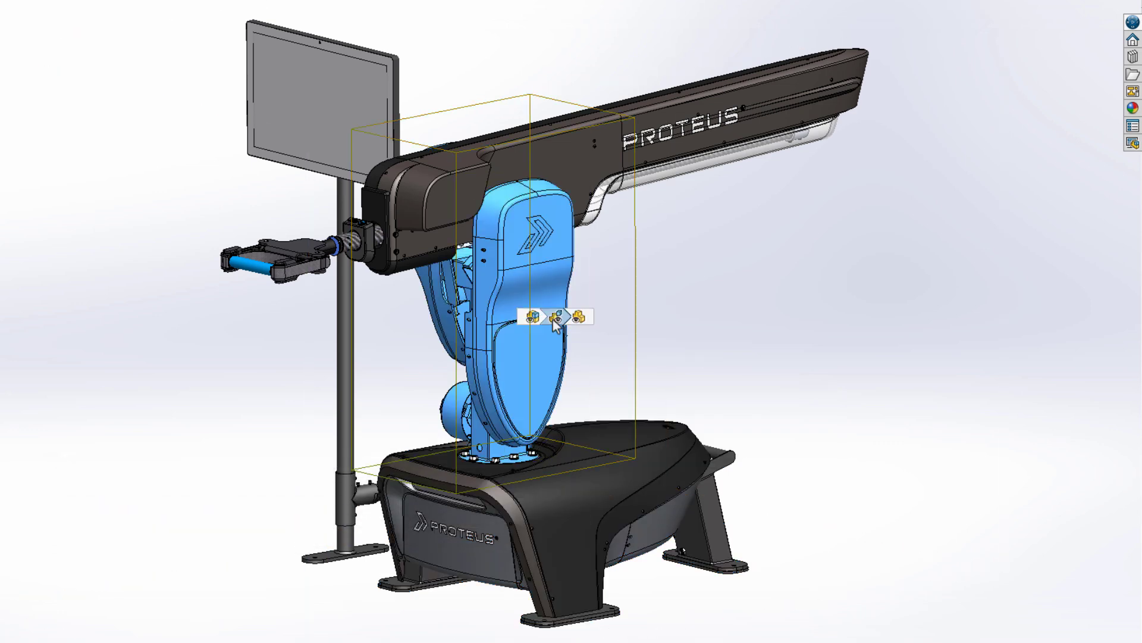
{"action": "left_click", "coordinate": [260, 275]}
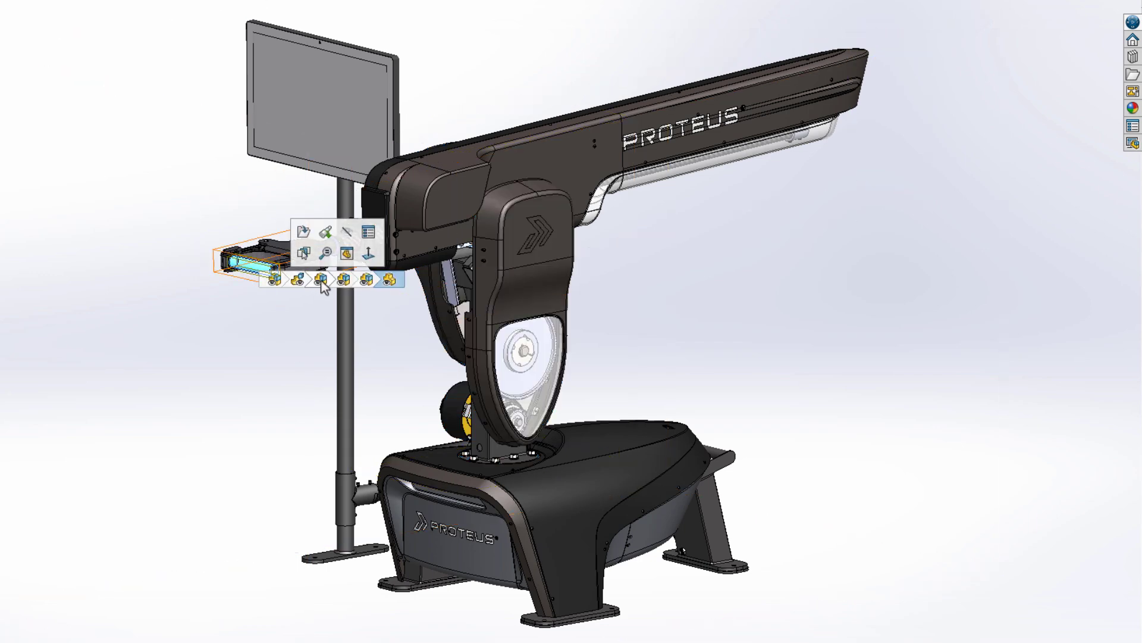
- Show the gripper in a Component Preview Window and rotate it there
{"action": "right_click", "coordinate": [323, 285]}
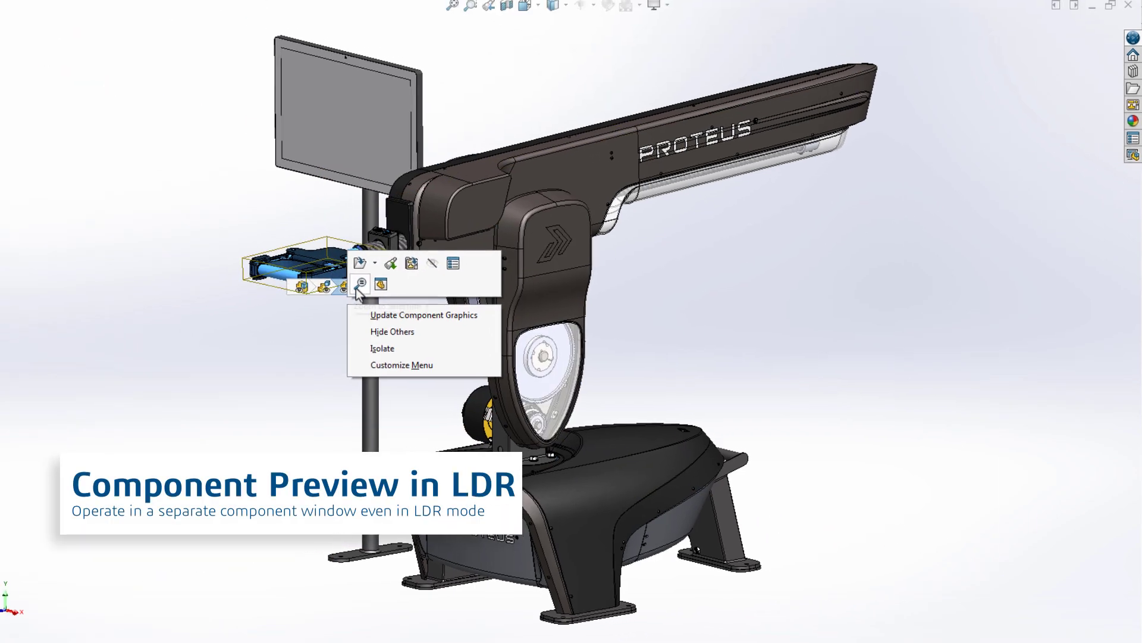
{"action": "left_click", "coordinate": [362, 284]}
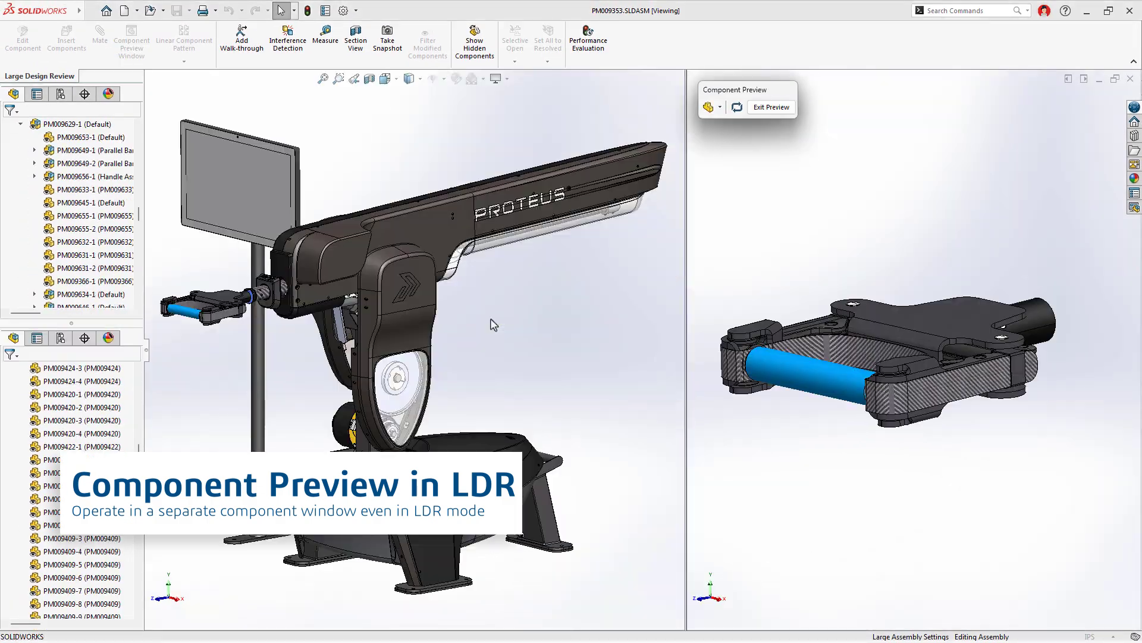
{"action": "mouse_move", "coordinate": [818, 293]}
{"action": "middle_mouse_down"}
{"action": "mouse_move", "coordinate": [905, 280]}
{"action": "mouse_move", "coordinate": [907, 313]}
{"action": "middle_mouse_up"}
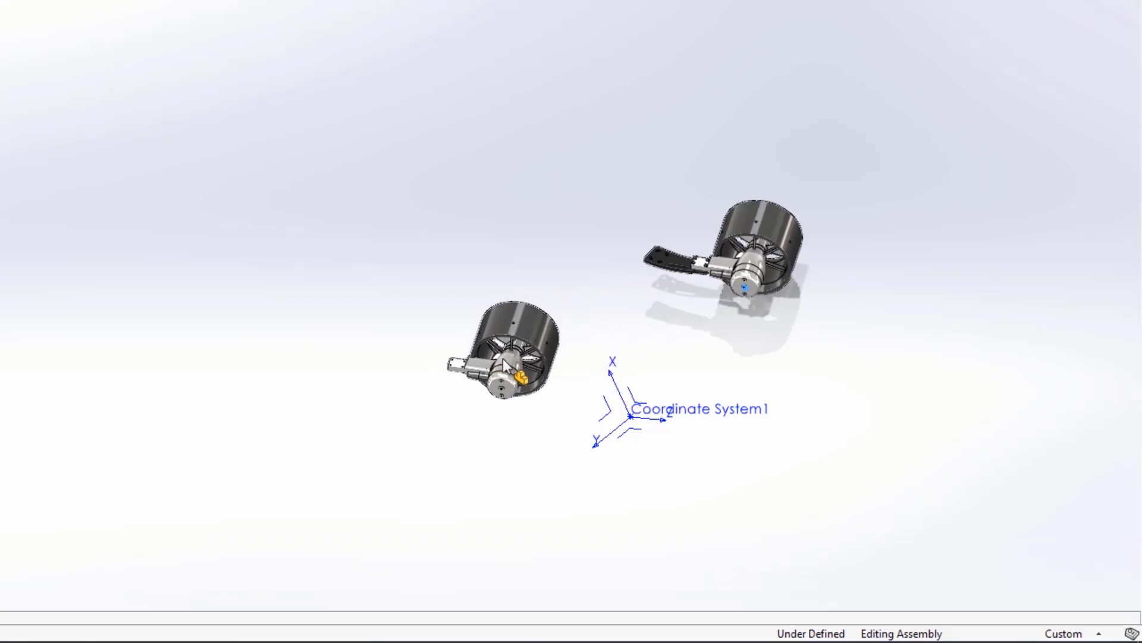
- Turn on display of reference planes and origins, then clear the selection
{"action": "left_click", "coordinate": [744, 261], "text": "ctrl"}
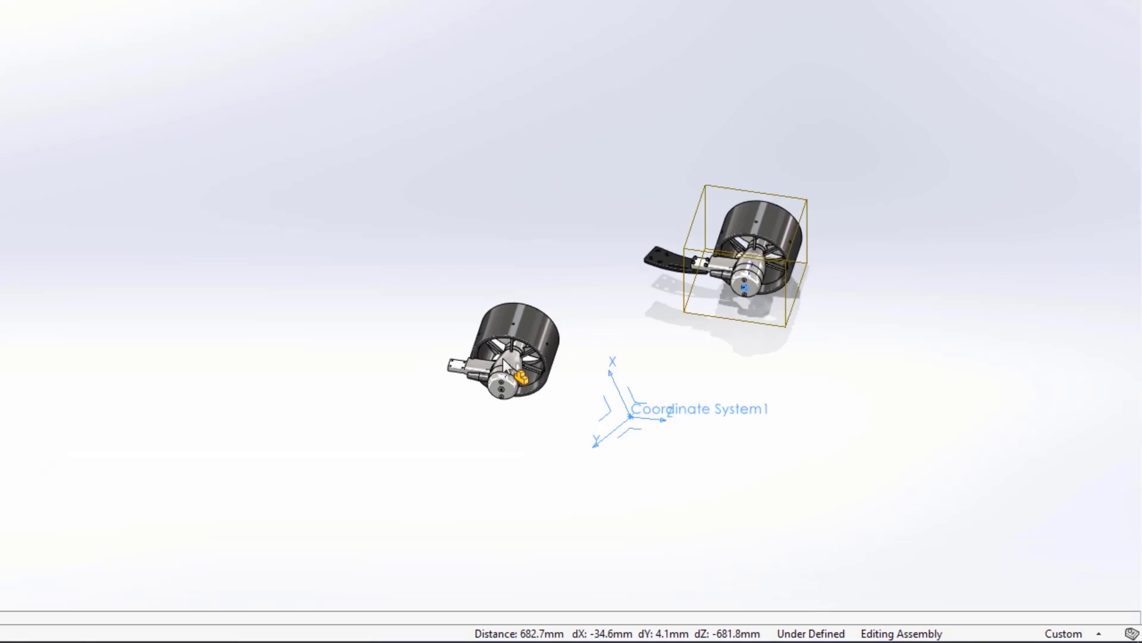
{"action": "key", "text": "q"}
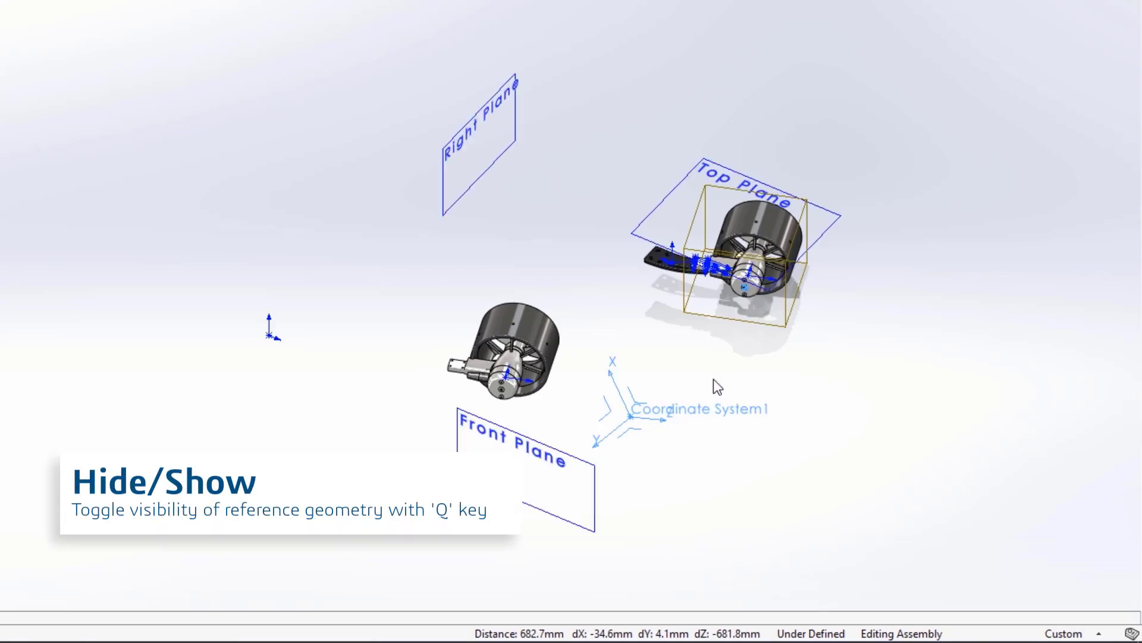
{"action": "key", "text": "Escape"}
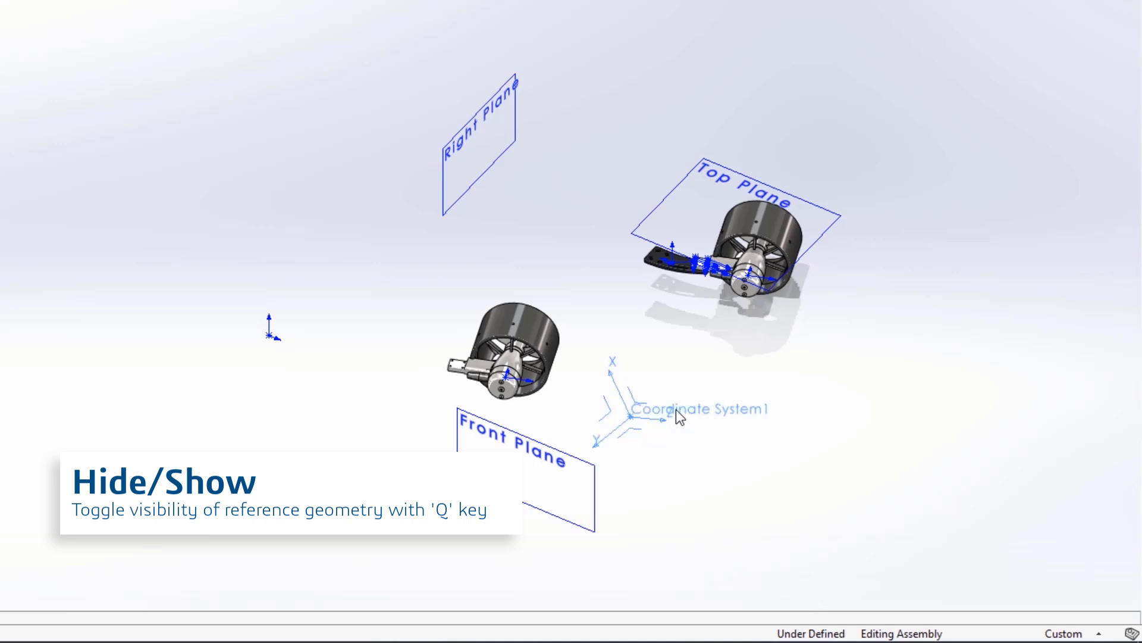
- Drag the front motor unit and apply the suggested mate to fully define it
{"action": "left_click", "coordinate": [505, 376]}
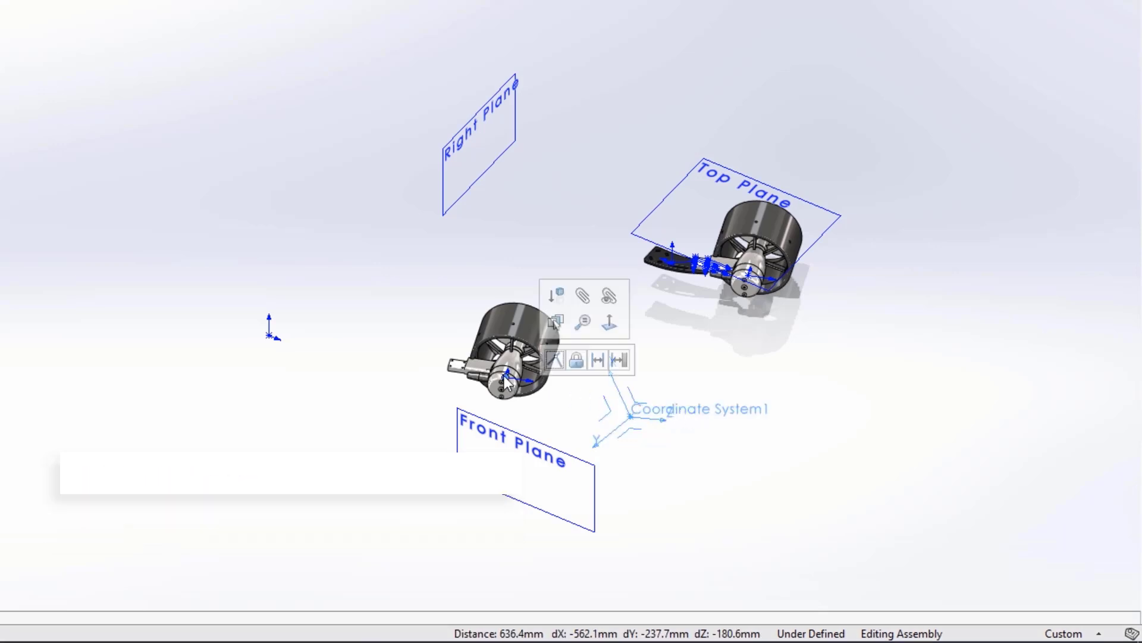
{"action": "left_click_drag", "start_coordinate": [504, 376], "coordinate": [555, 363]}
{"action": "left_click", "coordinate": [555, 360]}
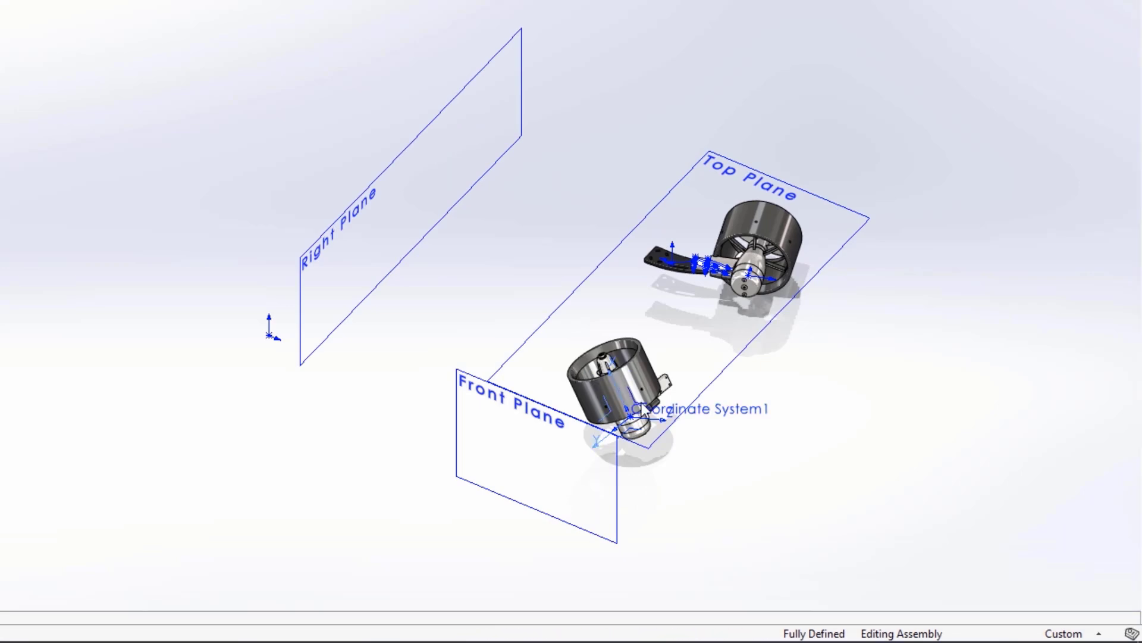
- Add Mirror Components to the S shortcut bar via its 'mirror' search
{"action": "type", "text": "s"}
{"action": "type", "text": "mir"}
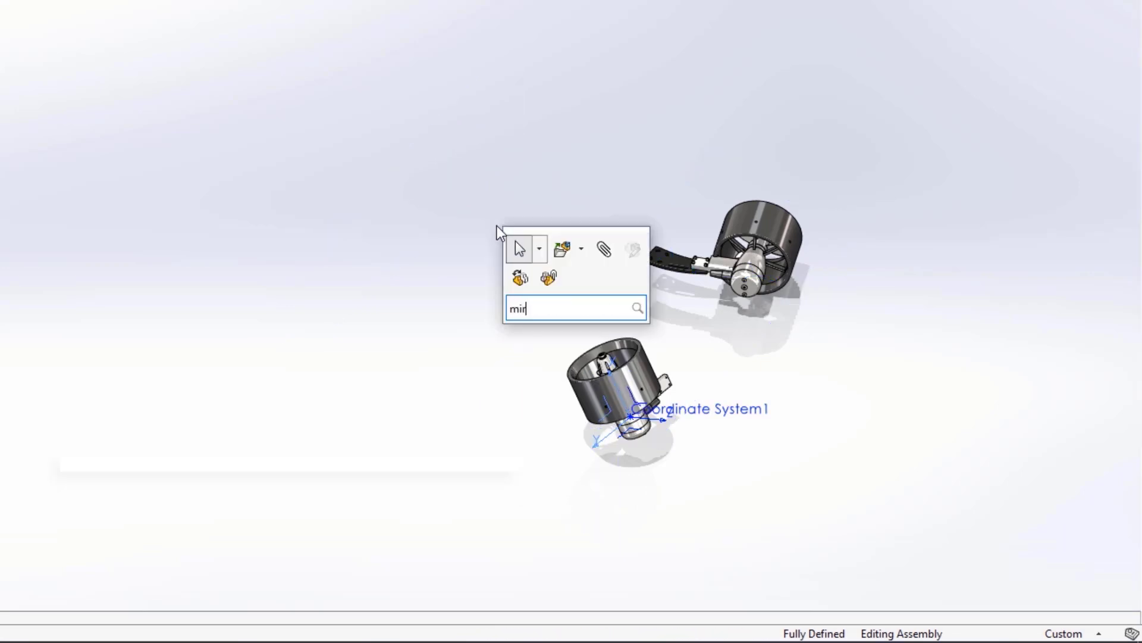
{"action": "type", "text": "ror"}
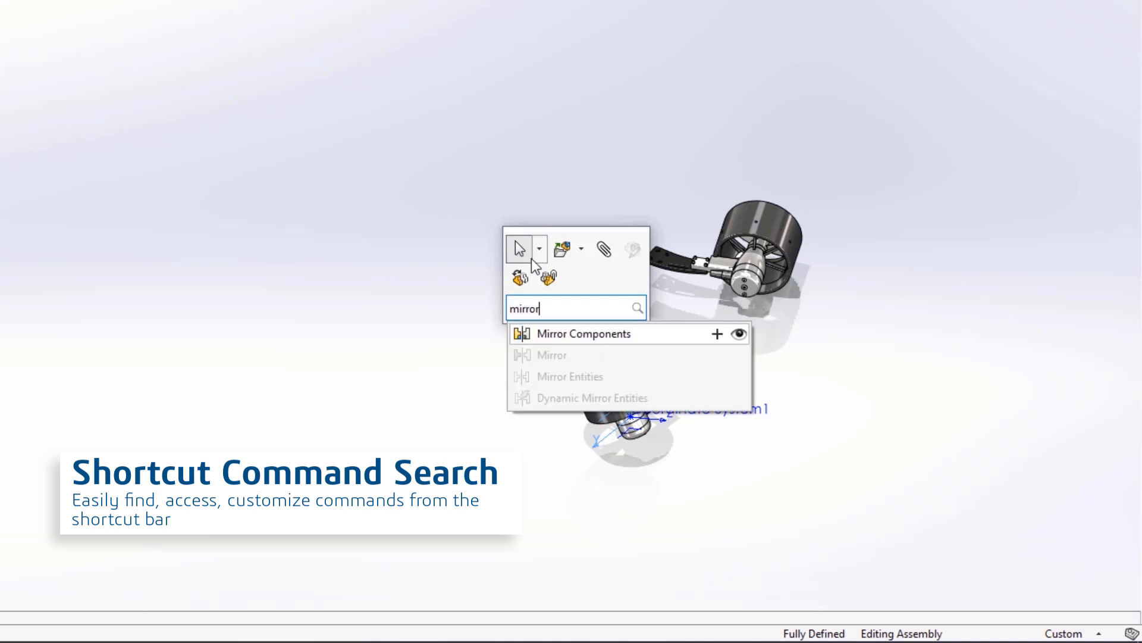
{"action": "left_click", "coordinate": [717, 334]}
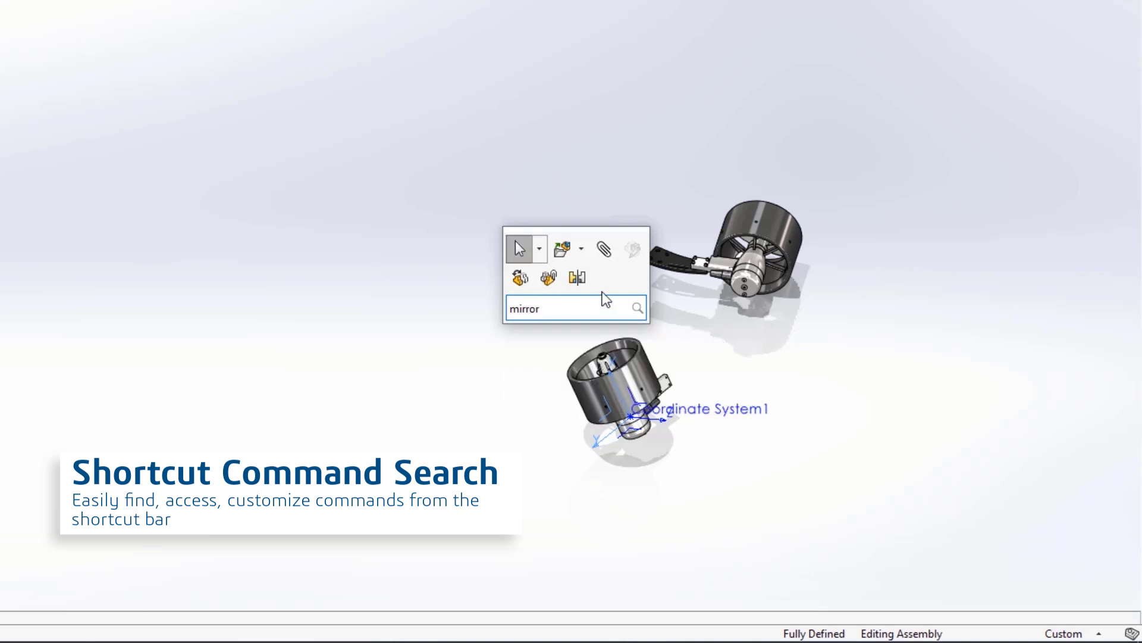
{"action": "key", "text": "Escape"}
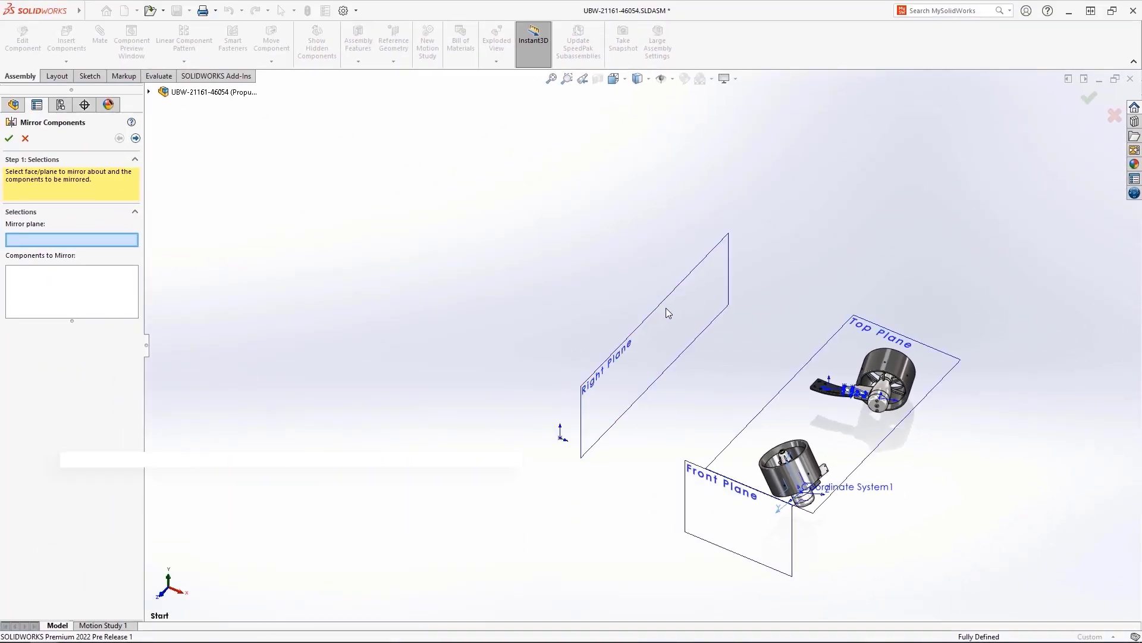
- Mirror both motor units across the Right Plane
{"action": "left_click", "coordinate": [663, 302]}
{"action": "left_click_drag", "start_coordinate": [694, 315], "coordinate": [967, 550]}
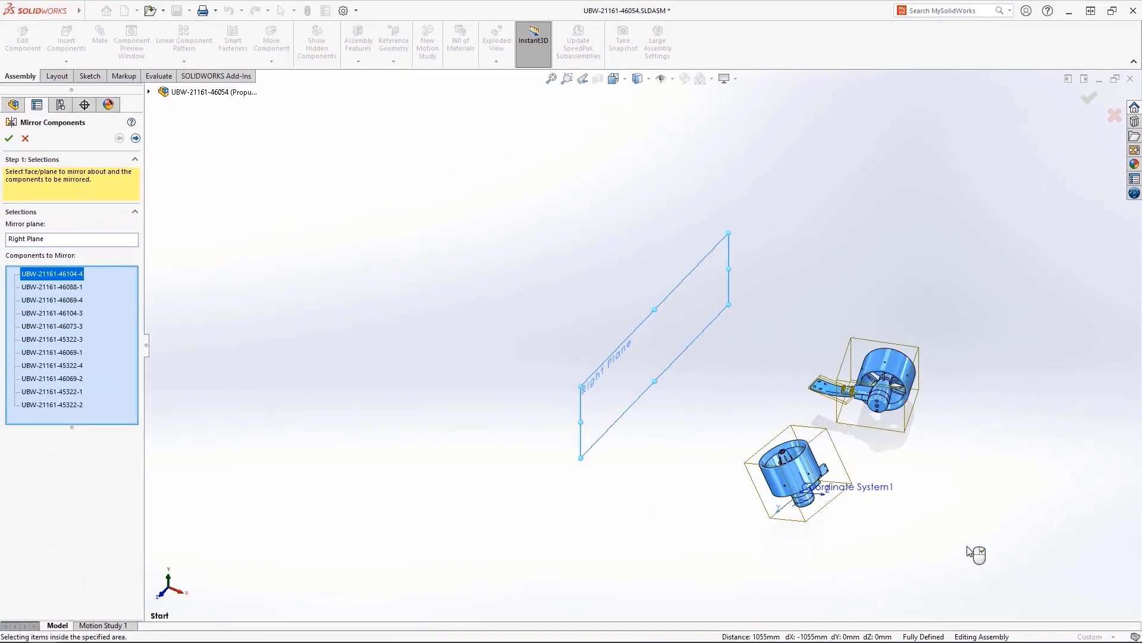
{"action": "key", "text": "Return"}
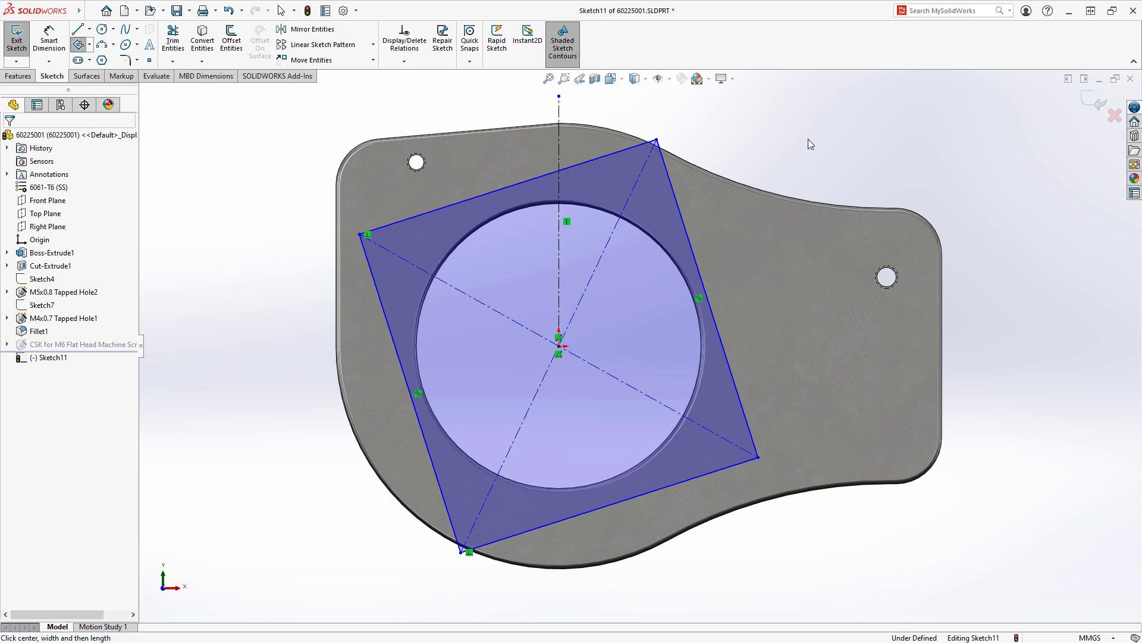
- Dimension the square's top edge to a length of 56.57
{"action": "left_click", "coordinate": [577, 170]}
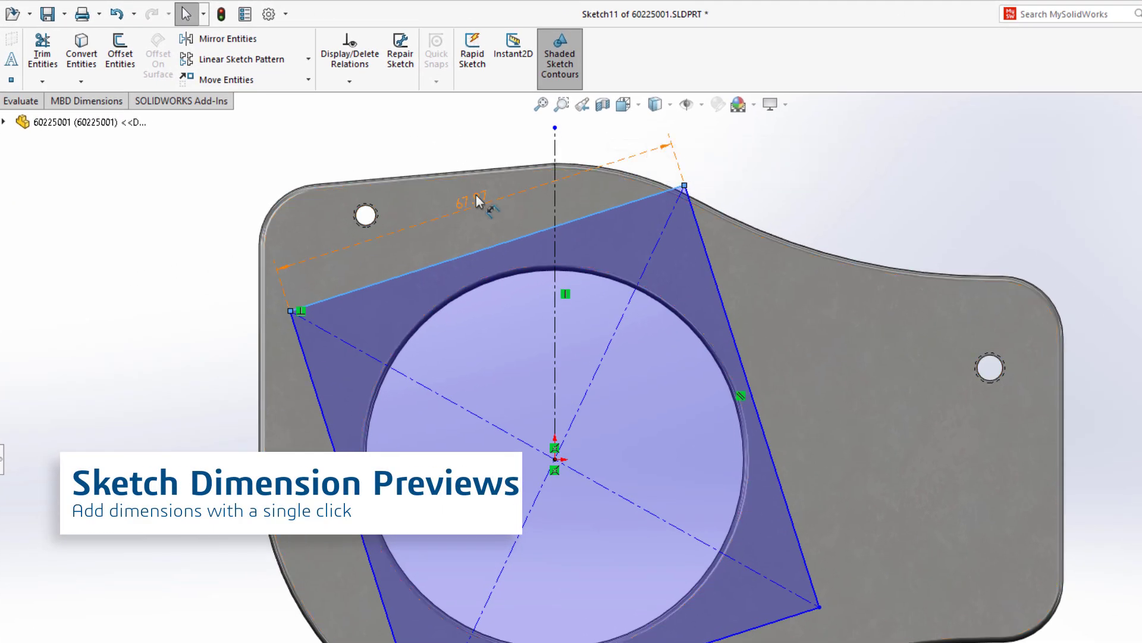
{"action": "left_click", "coordinate": [478, 201]}
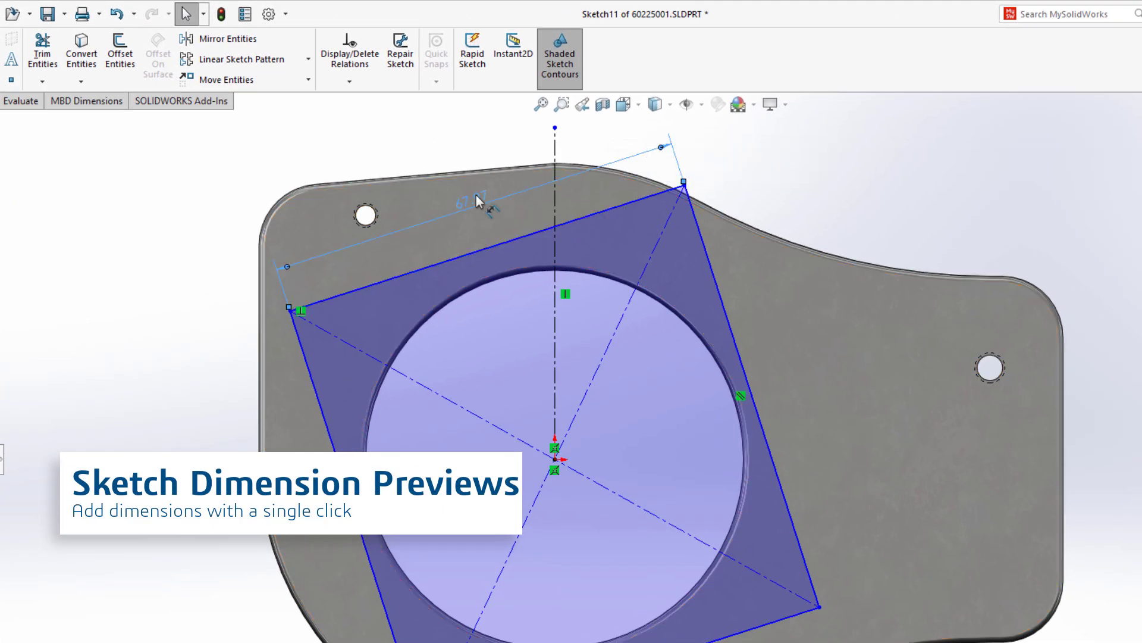
{"action": "type", "text": "56.57"}
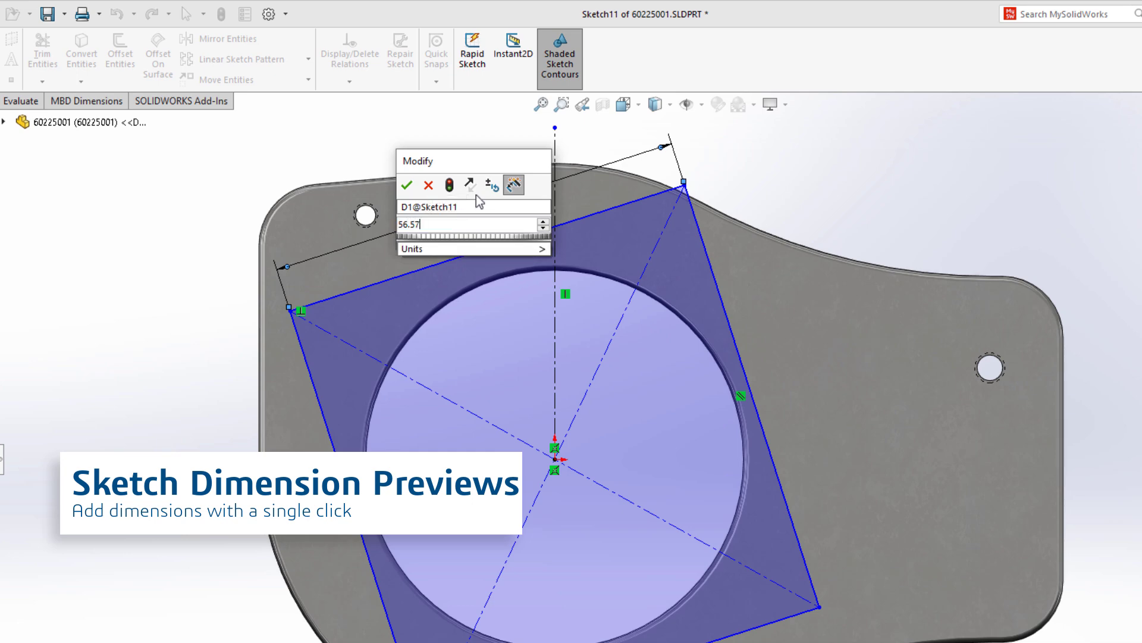
{"action": "key", "text": "Return"}
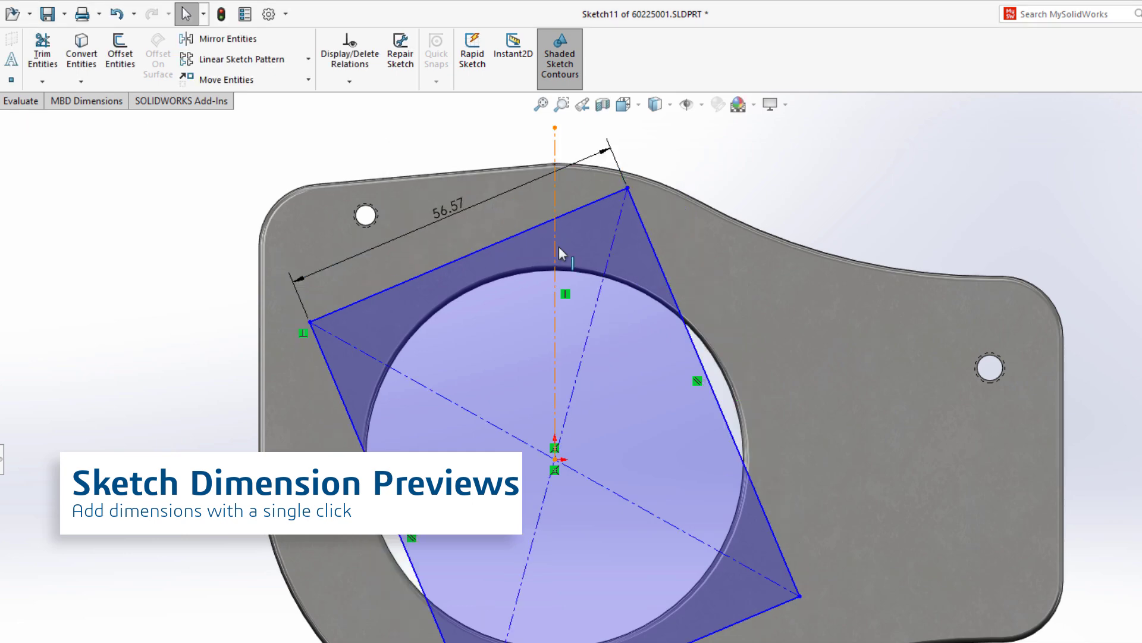
- Add a 45° angle dimension to the square's right edge
{"action": "left_click", "coordinate": [652, 247]}
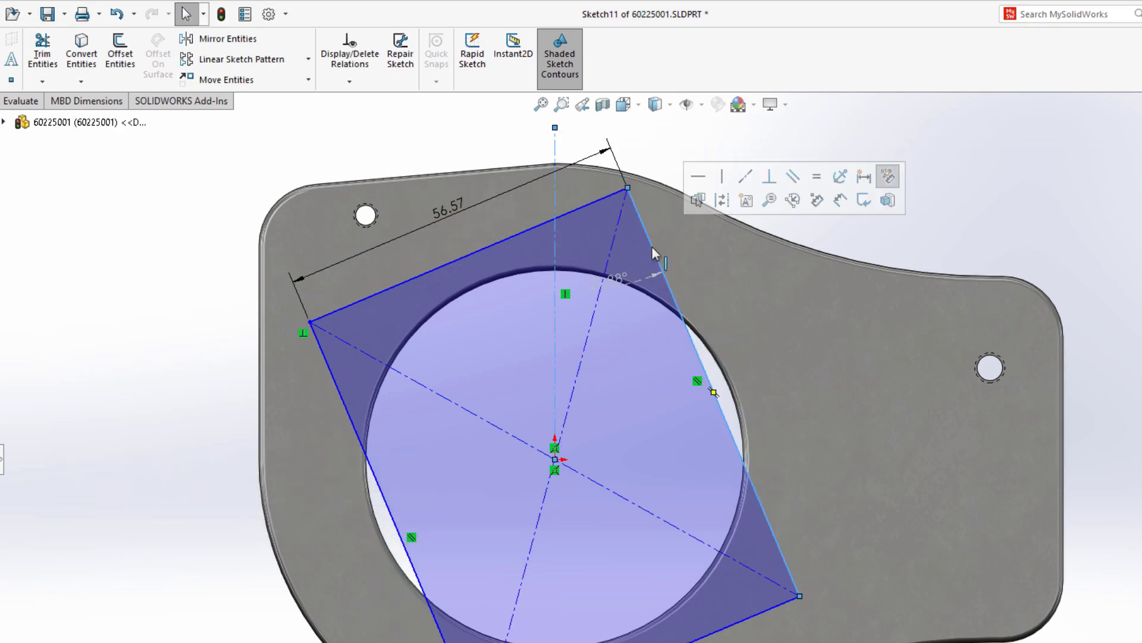
{"action": "left_click", "coordinate": [619, 283]}
{"action": "type", "text": "45"}
{"action": "key", "text": "Return"}
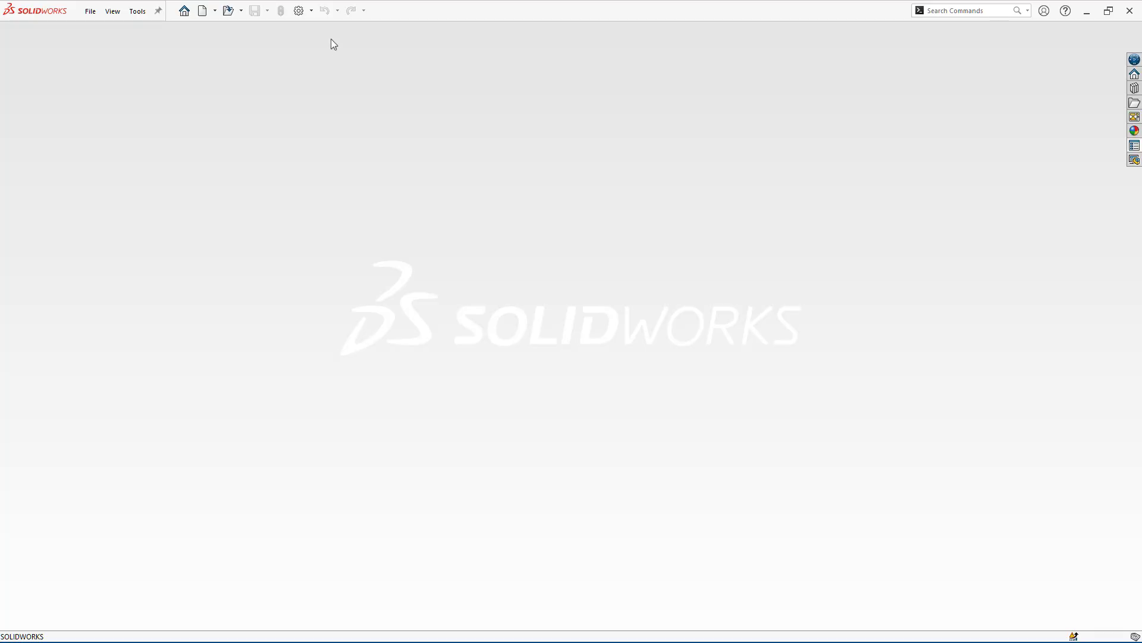
- Turn on CircuitWorks in Add-Ins and open the BeagleBone Black ECAD board file
{"action": "left_click", "coordinate": [390, 13]}
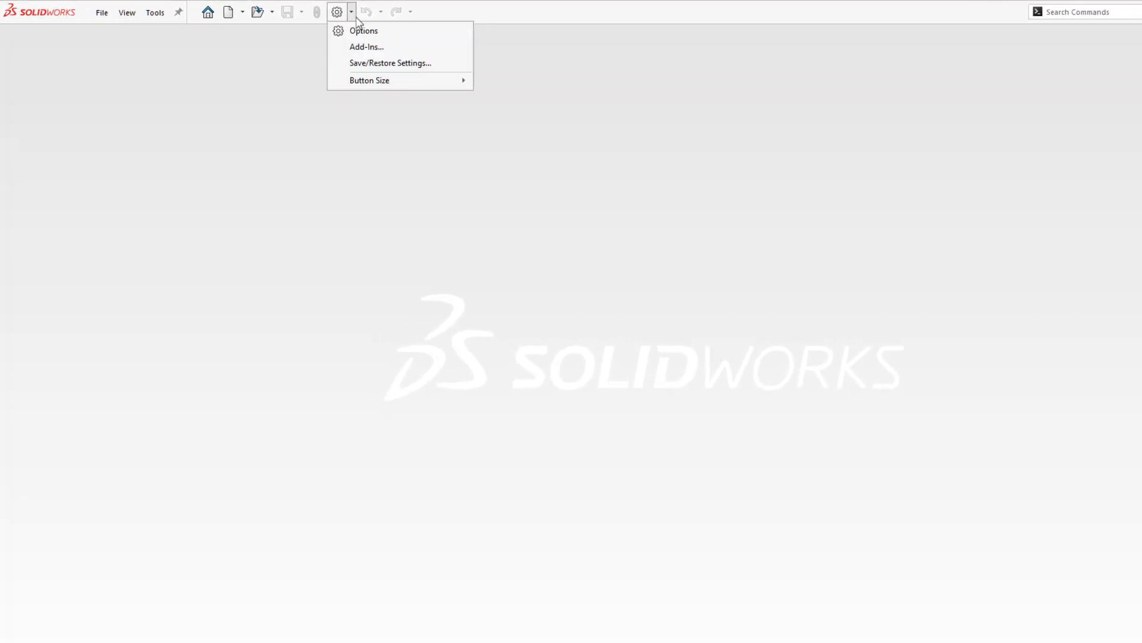
{"action": "left_click", "coordinate": [458, 53]}
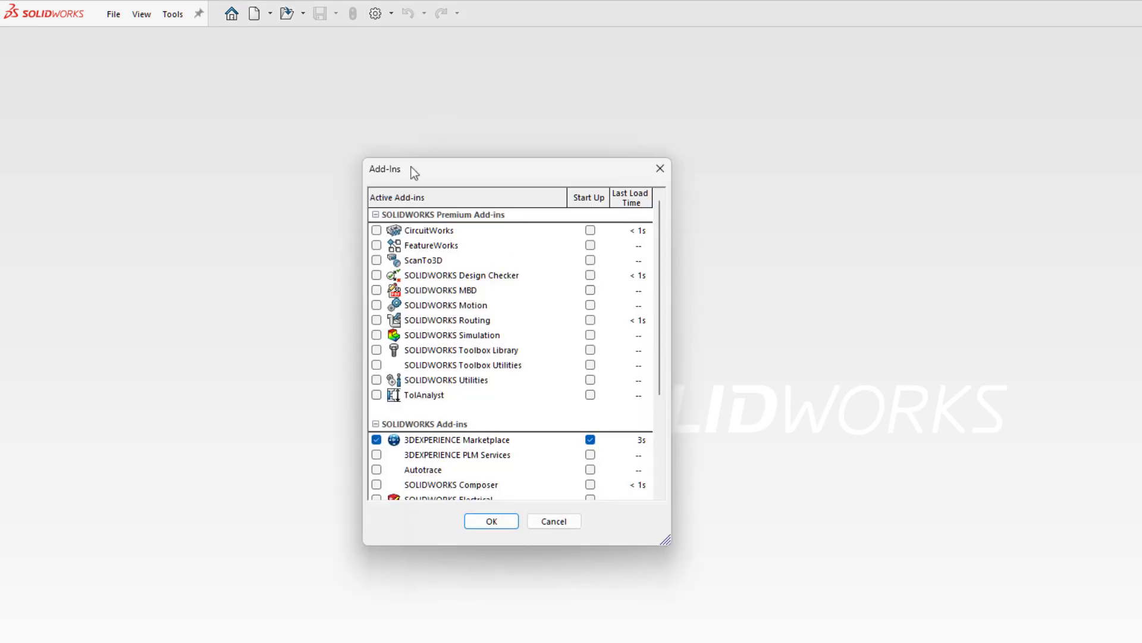
{"action": "left_click", "coordinate": [377, 230]}
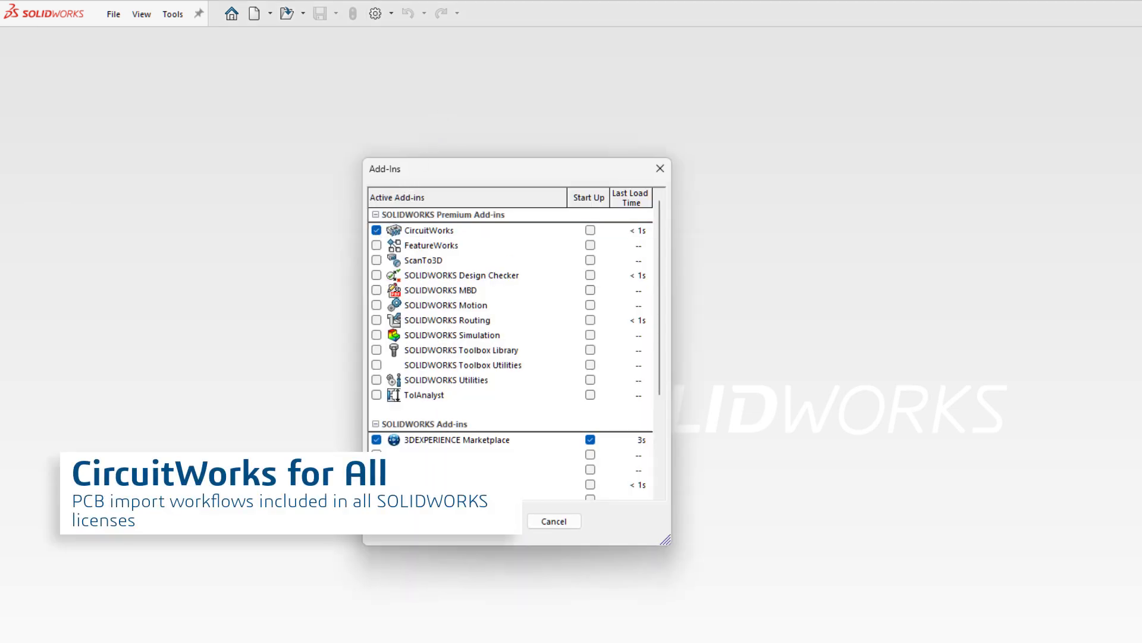
{"action": "left_click", "coordinate": [503, 526]}
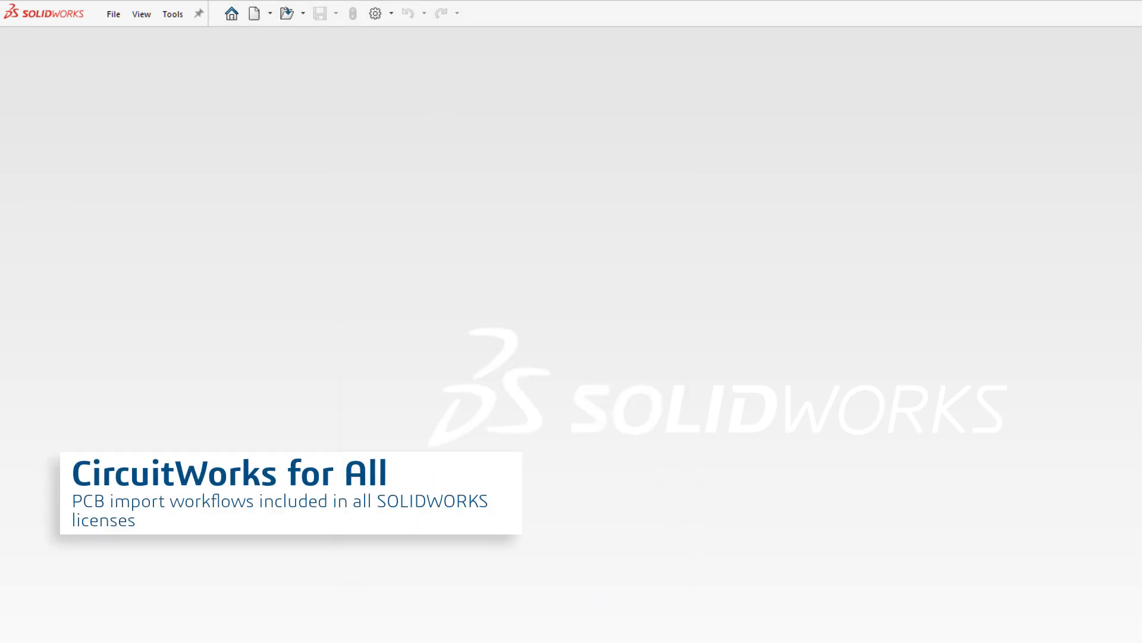
{"action": "left_click", "coordinate": [176, 21]}
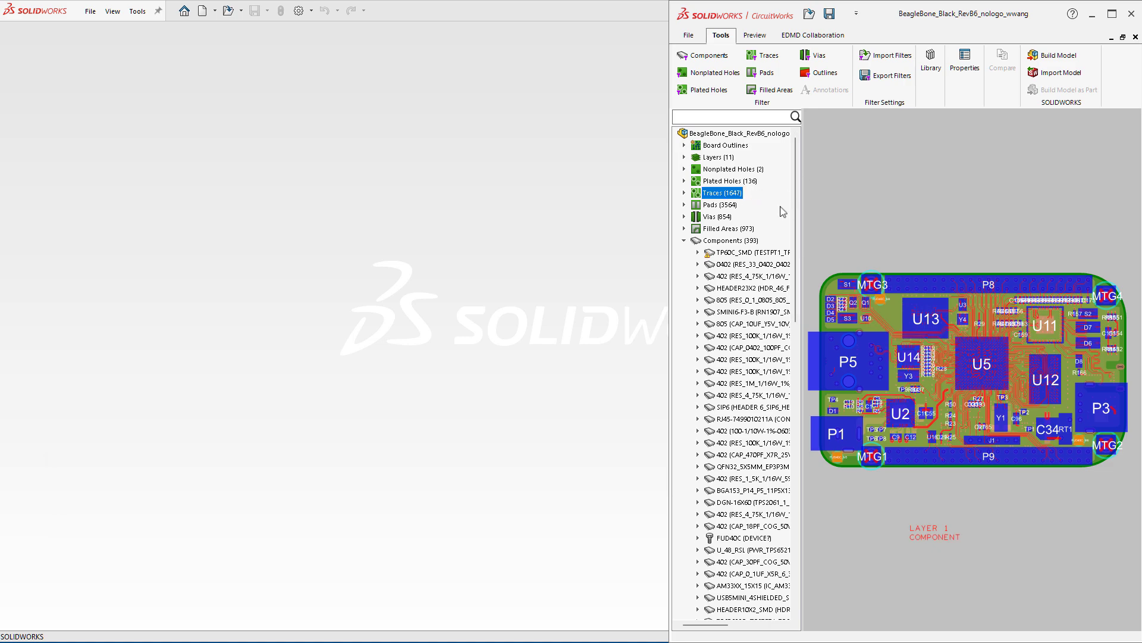
- Use Build Model to generate the BeagleBone board as a 3D SOLIDWORKS assembly
{"action": "left_click", "coordinate": [1050, 59]}
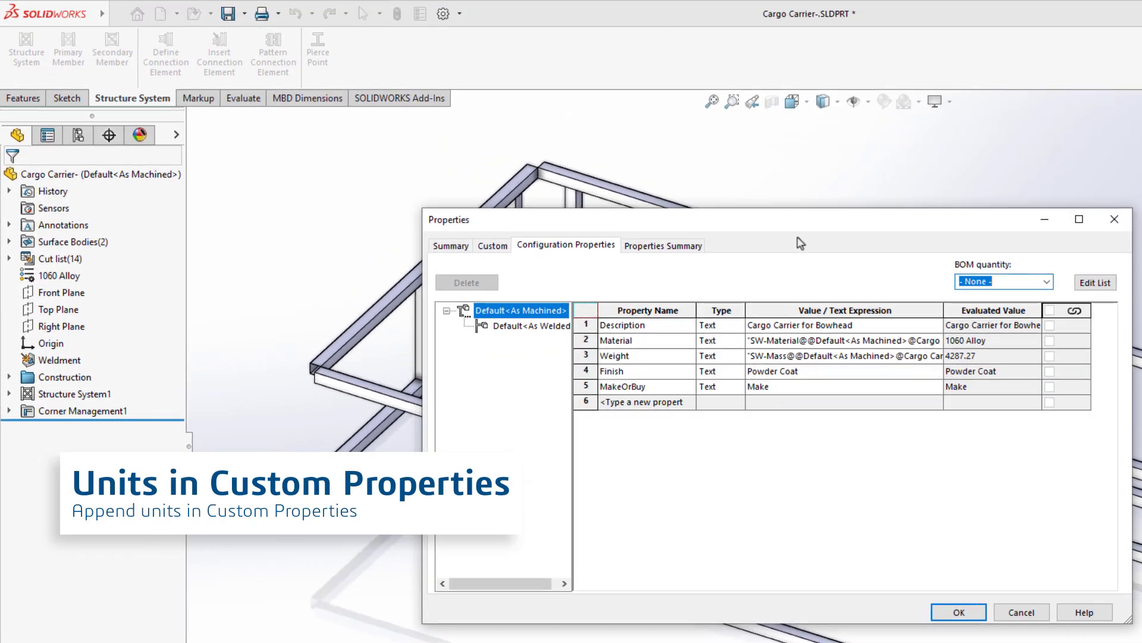
- Add Unit for Mass to the Cargo Carrier Weight expression, giving 4287.27 g
{"action": "left_click", "coordinate": [833, 355]}
{"action": "left_click", "coordinate": [930, 355]}
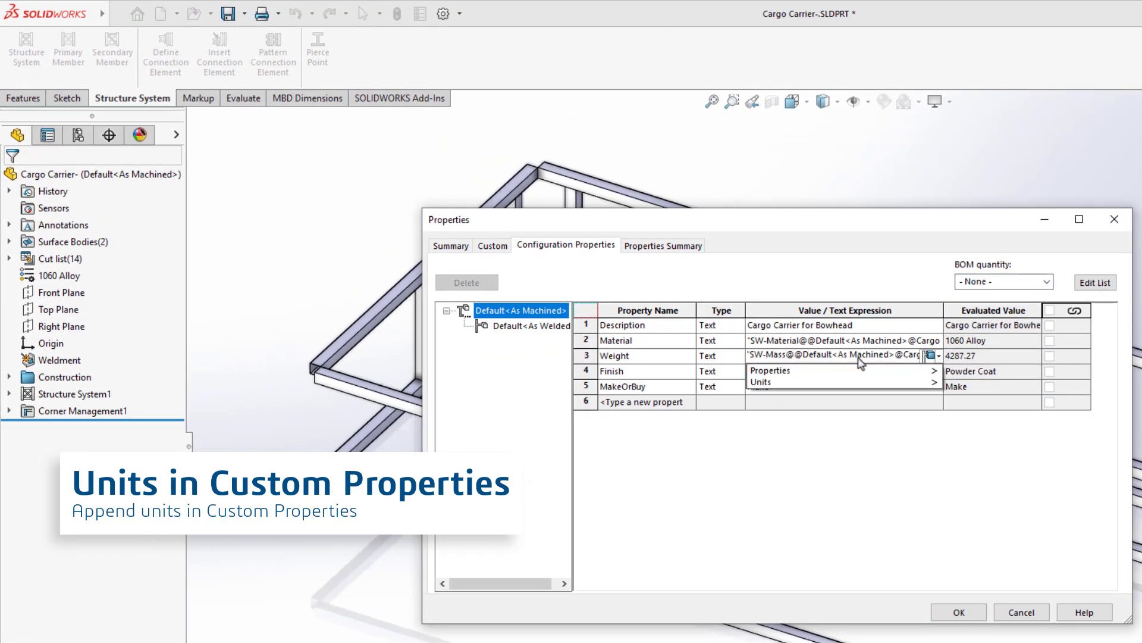
{"action": "mouse_move", "coordinate": [828, 381]}
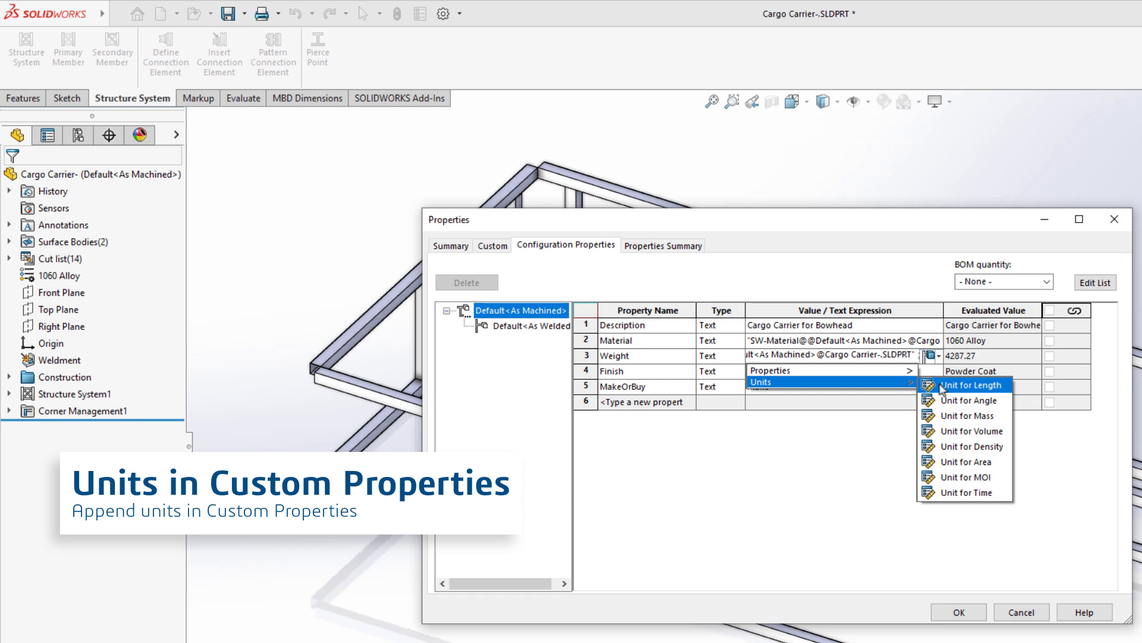
{"action": "left_click", "coordinate": [968, 415]}
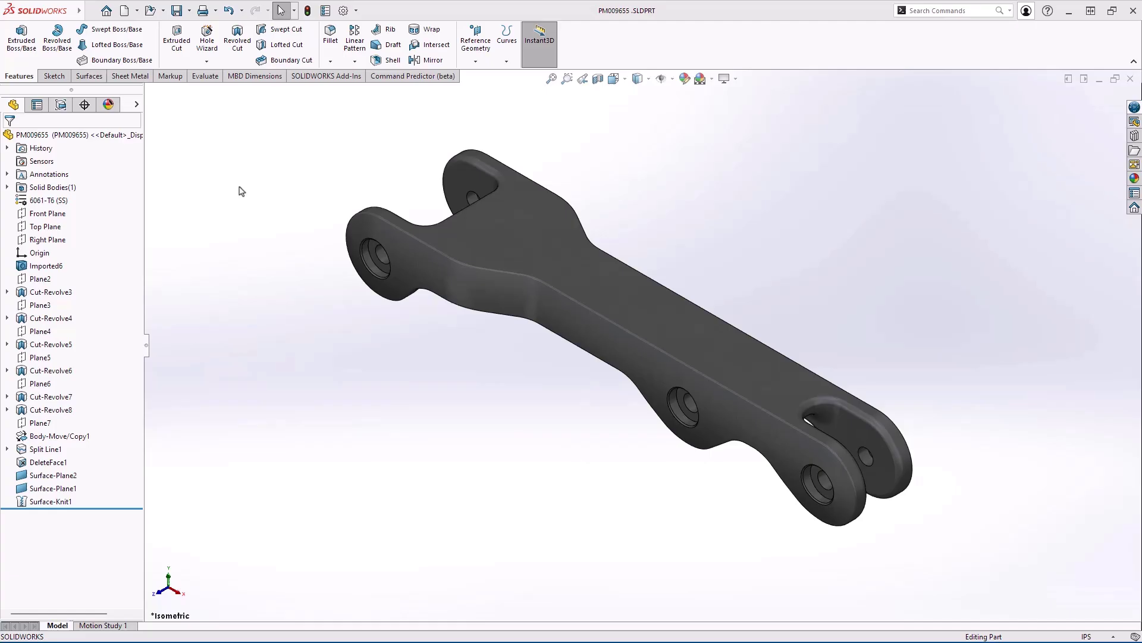
- Sketch a straight slot on the arm's top face and cut it Through All
{"action": "left_click", "coordinate": [383, 75]}
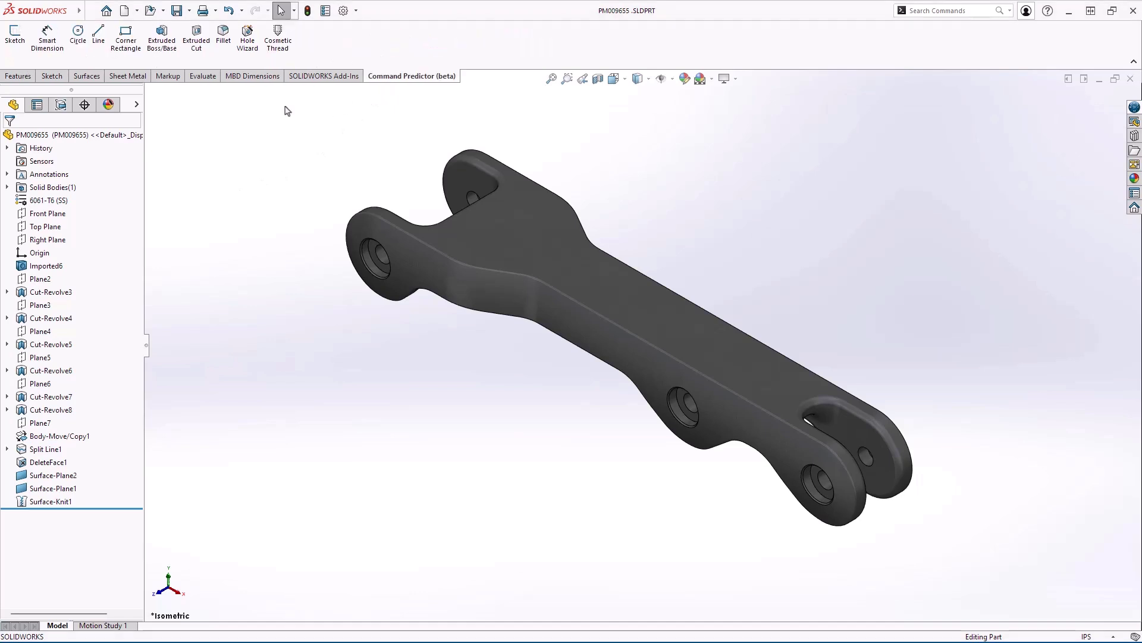
{"action": "left_click", "coordinate": [15, 34]}
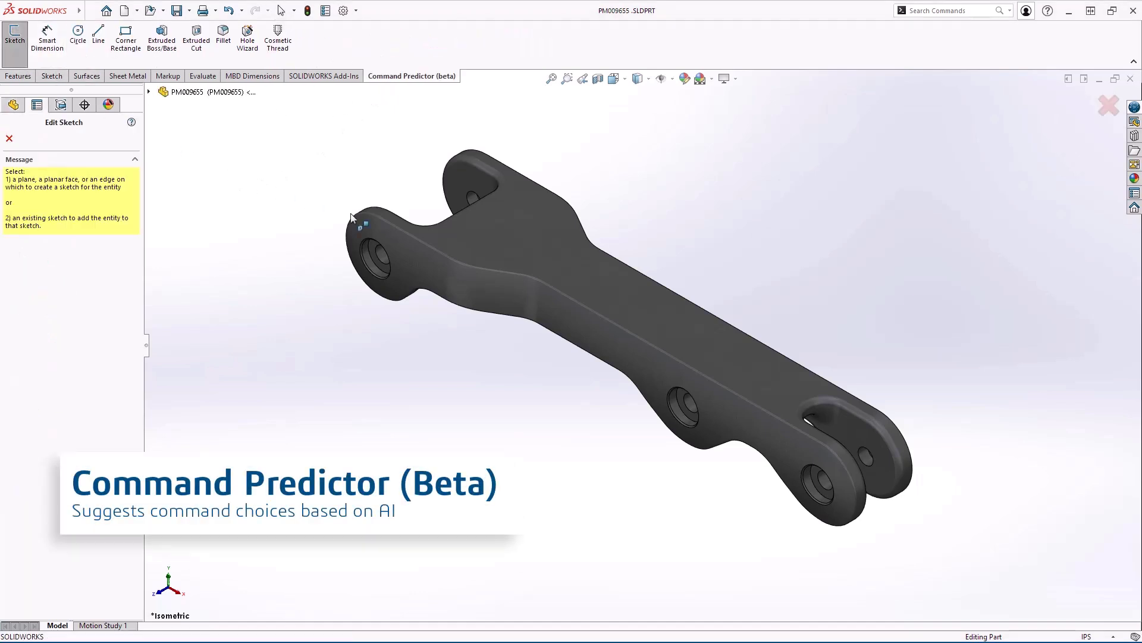
{"action": "left_click", "coordinate": [519, 234]}
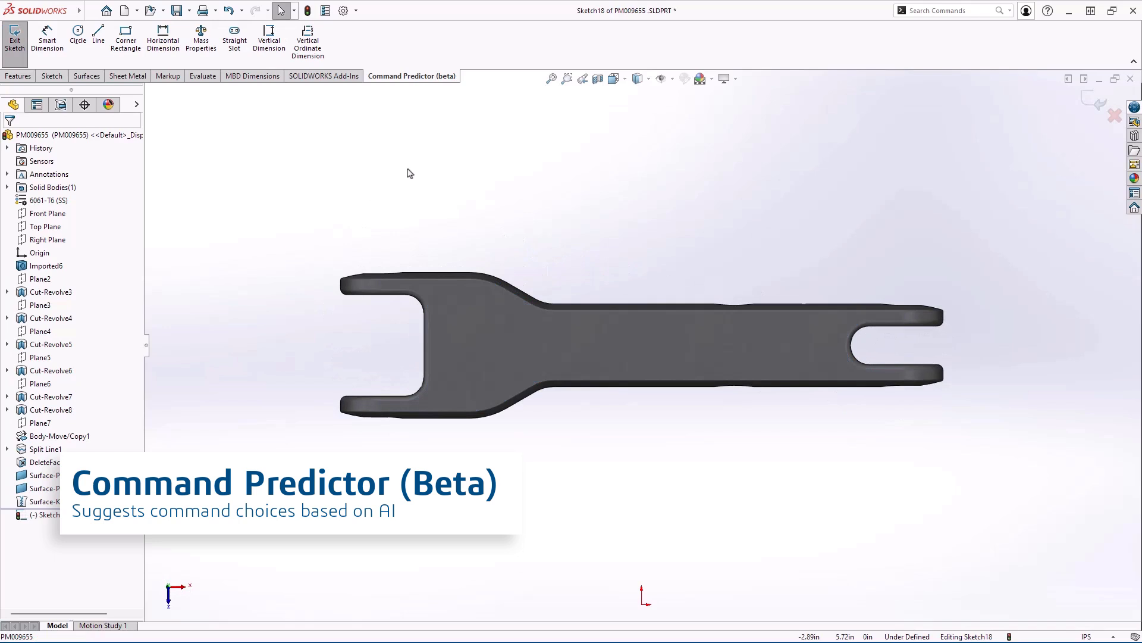
{"action": "left_click", "coordinate": [235, 43]}
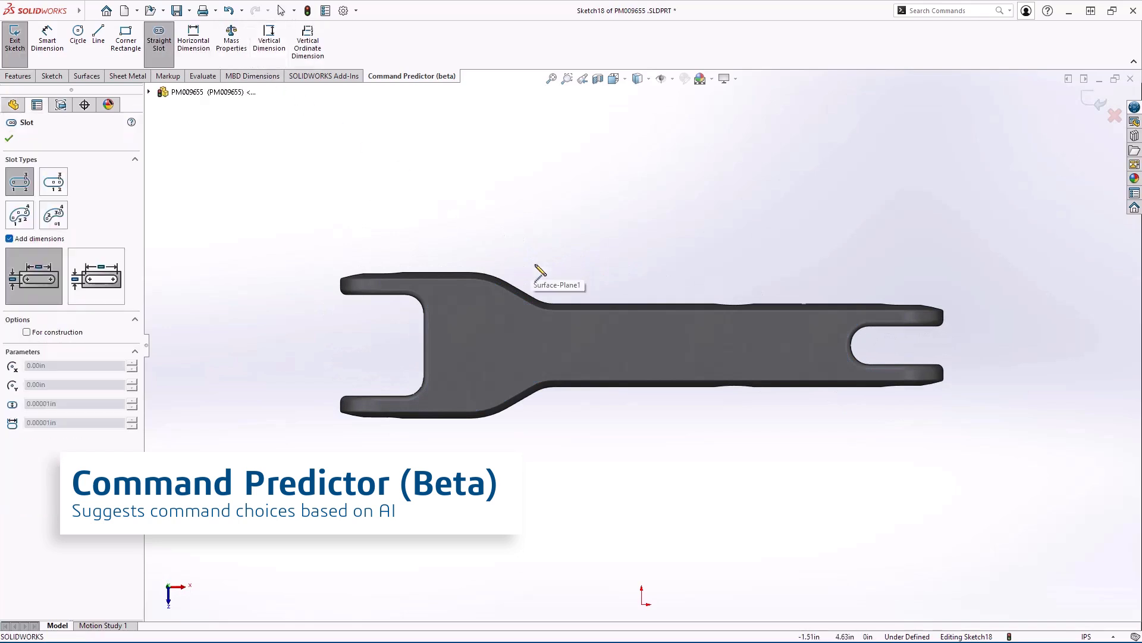
{"action": "left_click", "coordinate": [697, 348]}
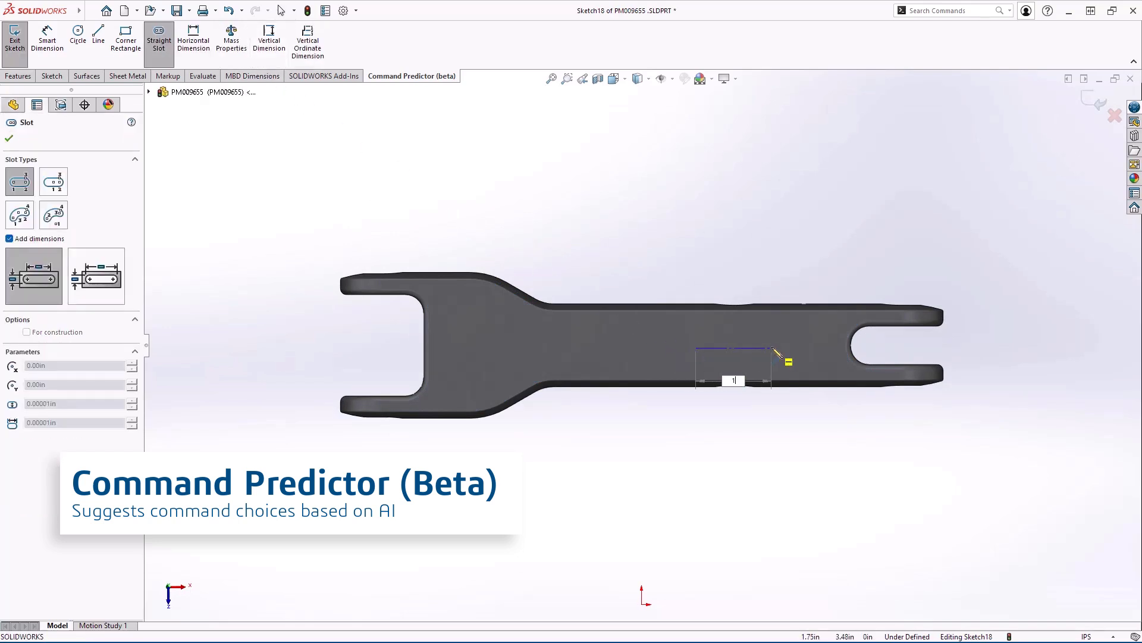
{"action": "left_click", "coordinate": [773, 349]}
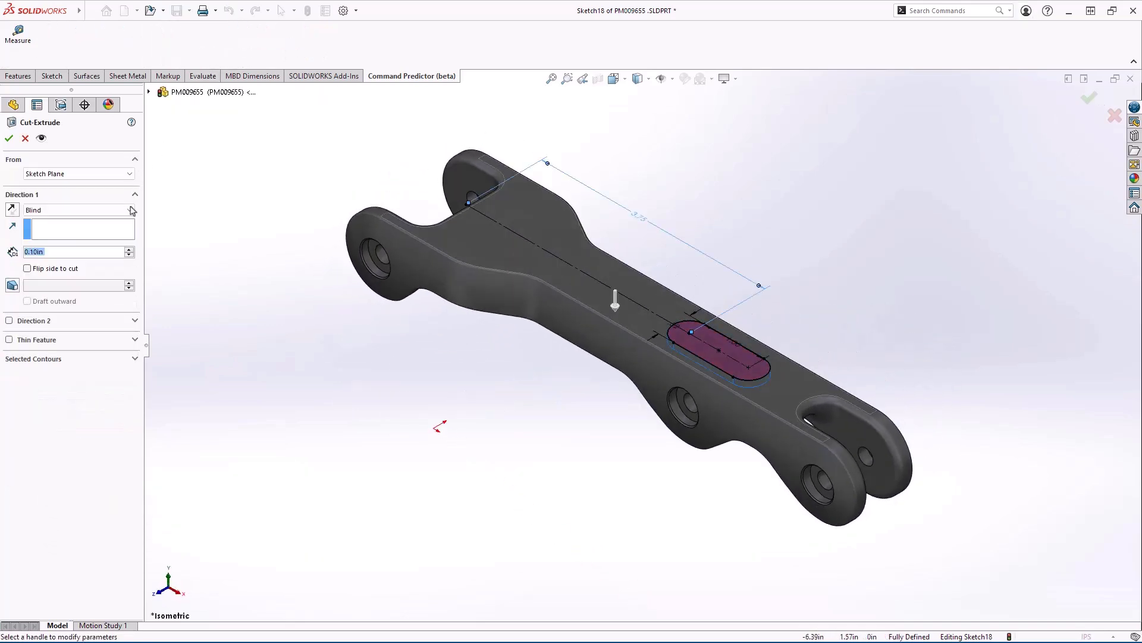
{"action": "left_click", "coordinate": [131, 210]}
{"action": "left_click", "coordinate": [48, 222]}
{"action": "left_click", "coordinate": [9, 138]}
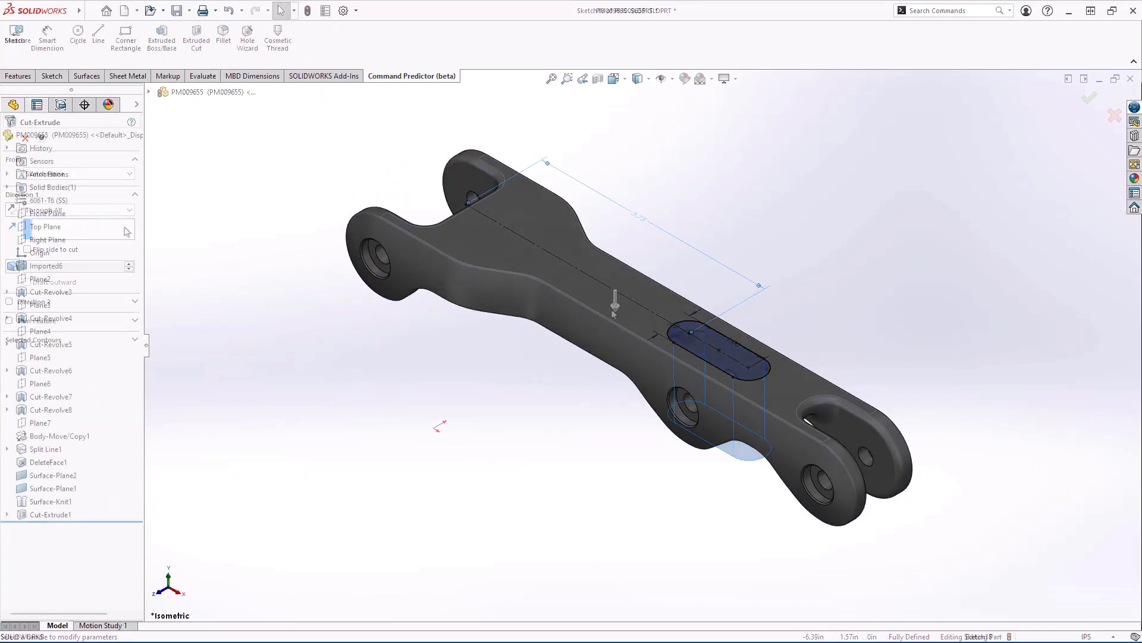
- Linear-pattern the slot cut to 2 instances spaced 2.3in apart
{"action": "left_click", "coordinate": [683, 329]}
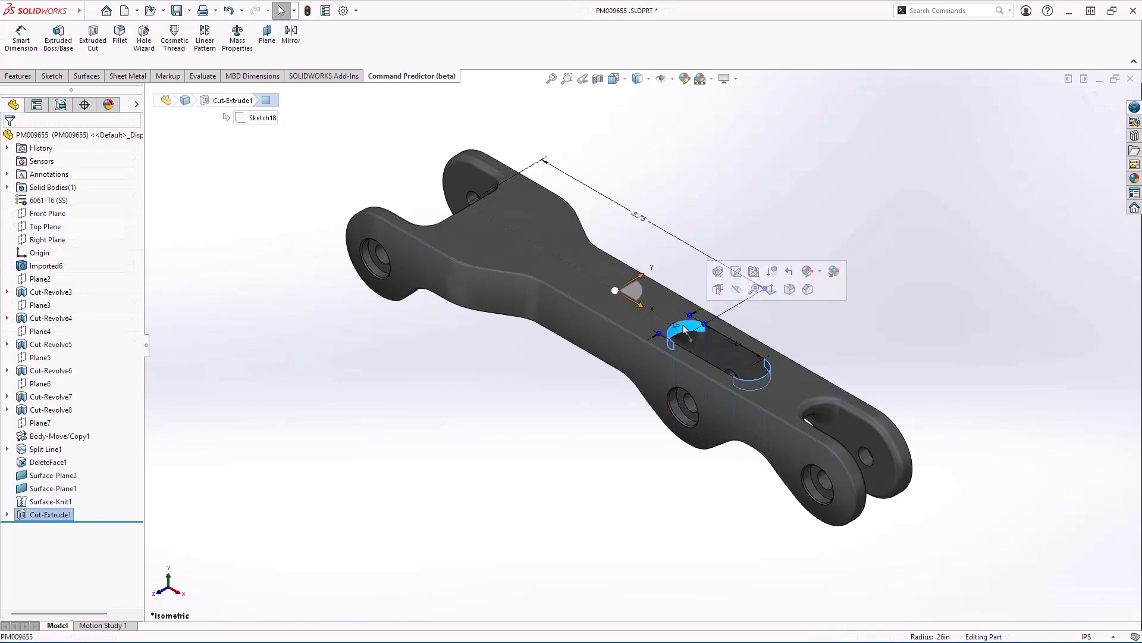
{"action": "left_click", "coordinate": [209, 57]}
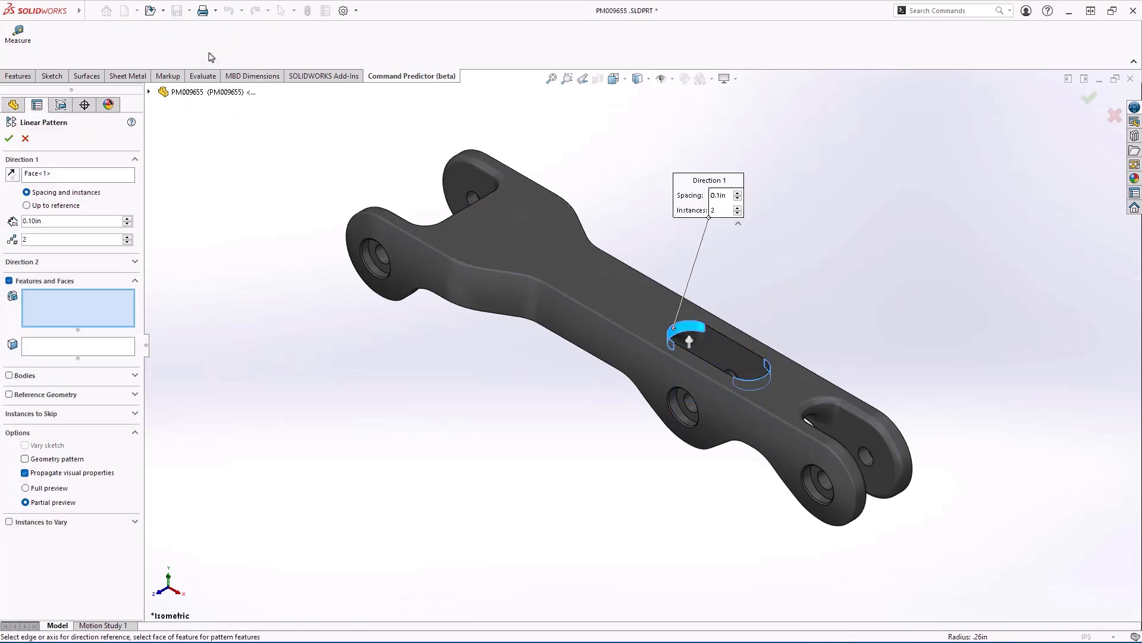
{"action": "left_click", "coordinate": [9, 139]}
{"action": "left_click", "coordinate": [215, 240]}
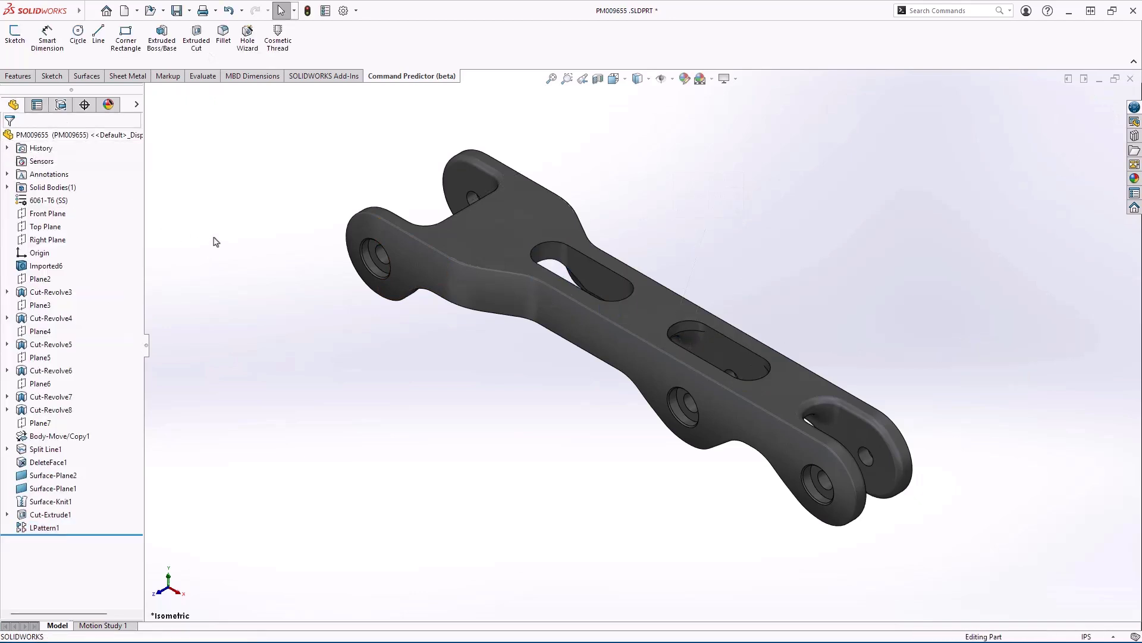
- Fillet the slot edges with a 0.10in radius
{"action": "left_click", "coordinate": [229, 58]}
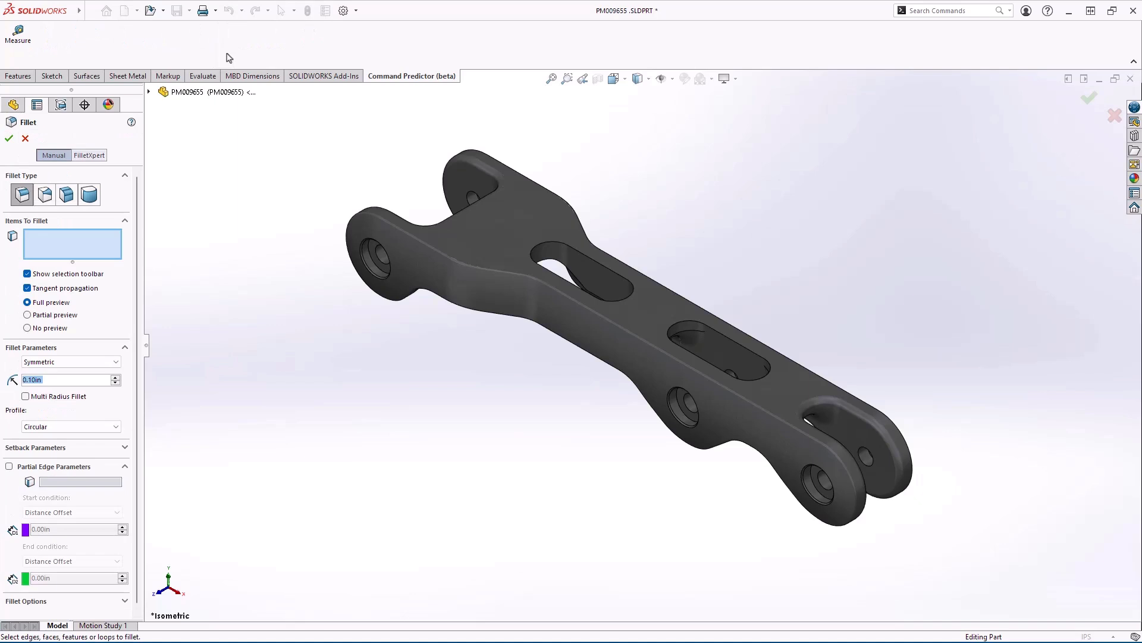
{"action": "left_click", "coordinate": [602, 269]}
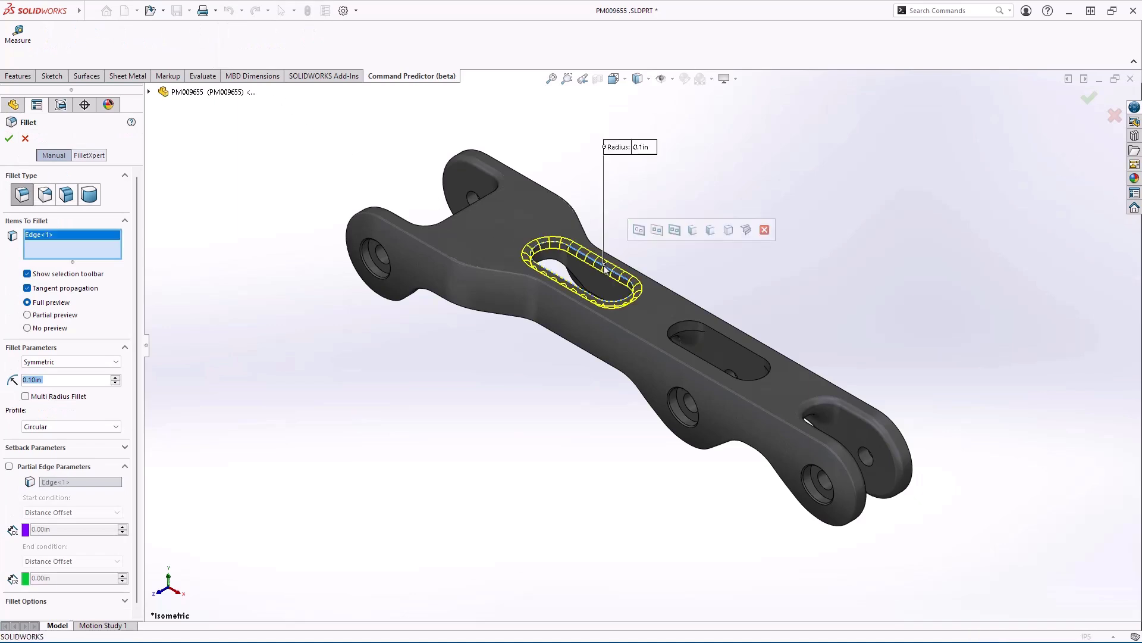
{"action": "left_click", "coordinate": [657, 231]}
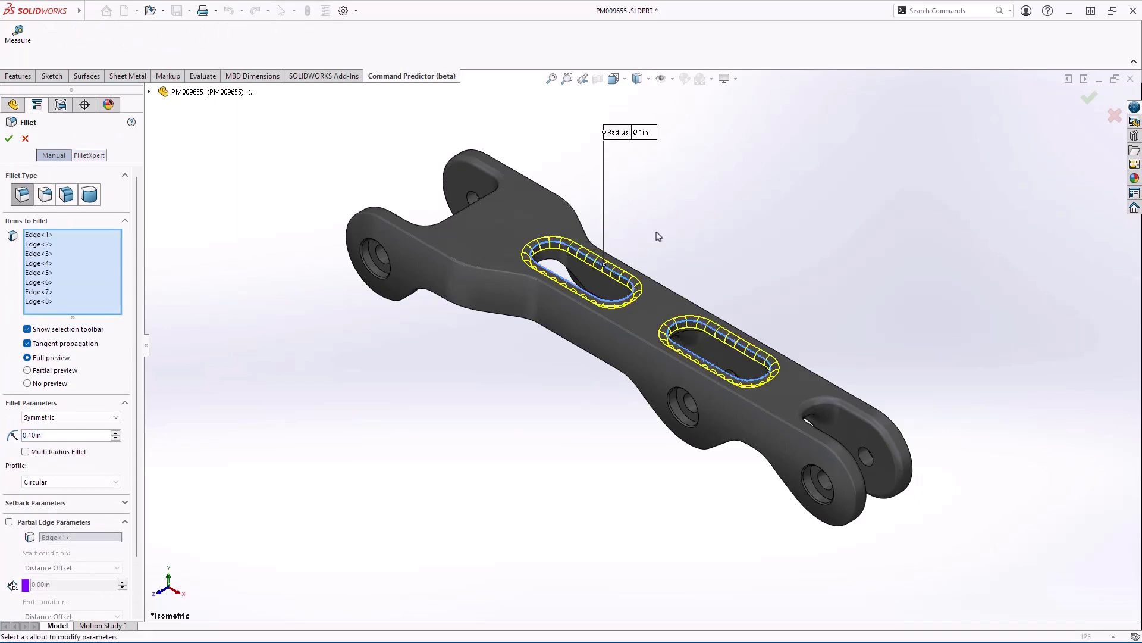
{"action": "key", "text": "Return"}
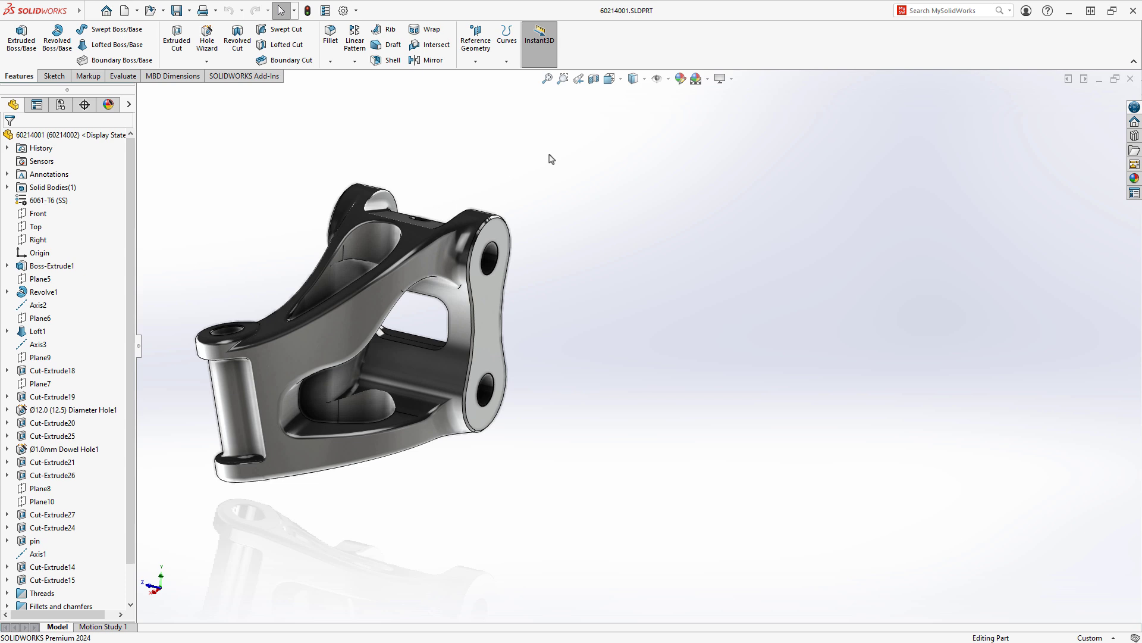
- Use Save As to store part 60214001 as a SolidWorks 2022 Part (*.sldprt)
{"action": "left_click", "coordinate": [189, 10]}
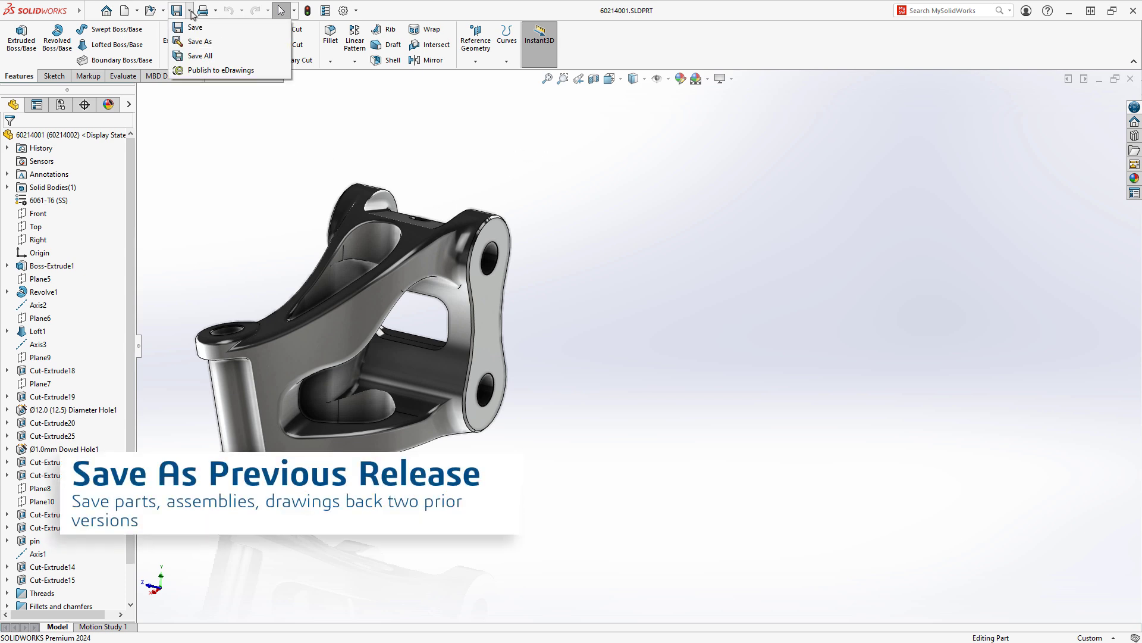
{"action": "left_click", "coordinate": [231, 44]}
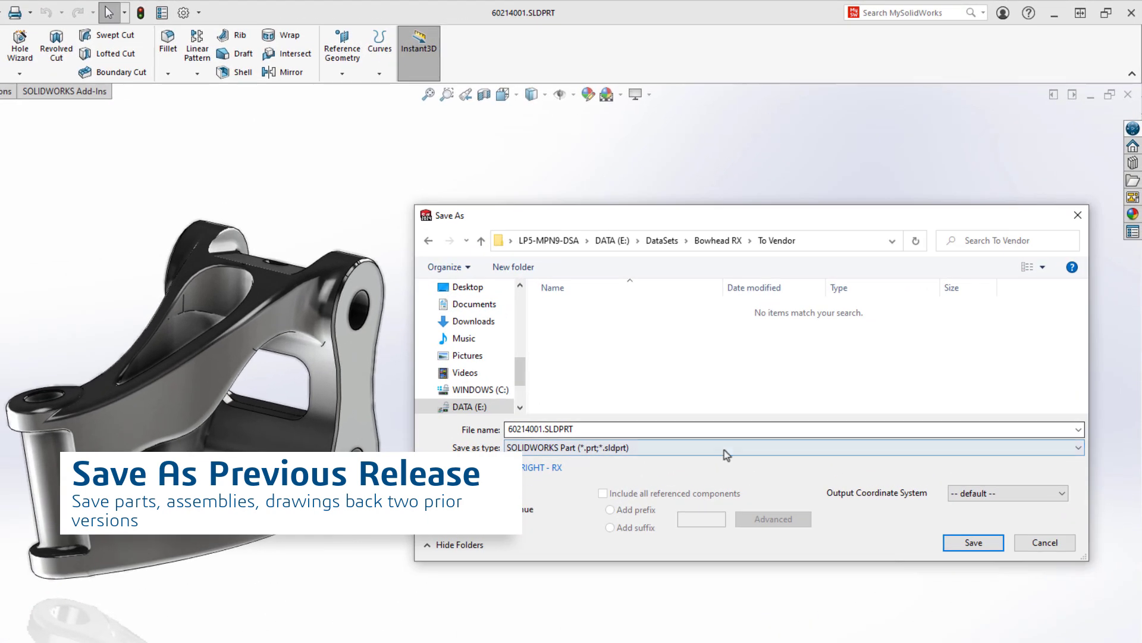
{"action": "left_click", "coordinate": [655, 424]}
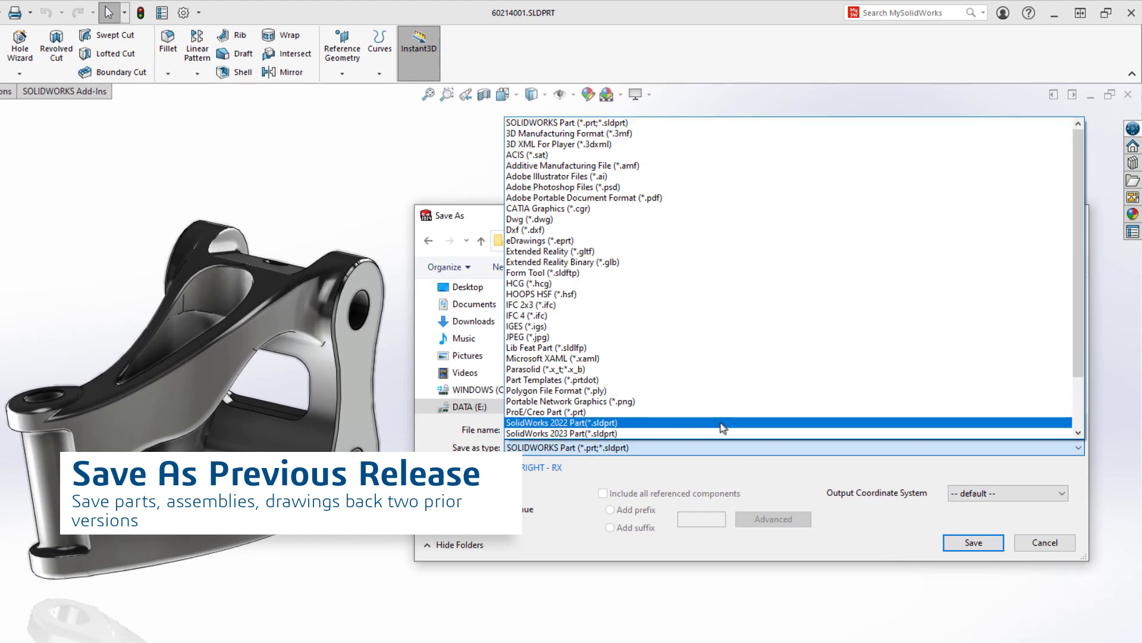
{"action": "left_click", "coordinate": [722, 424]}
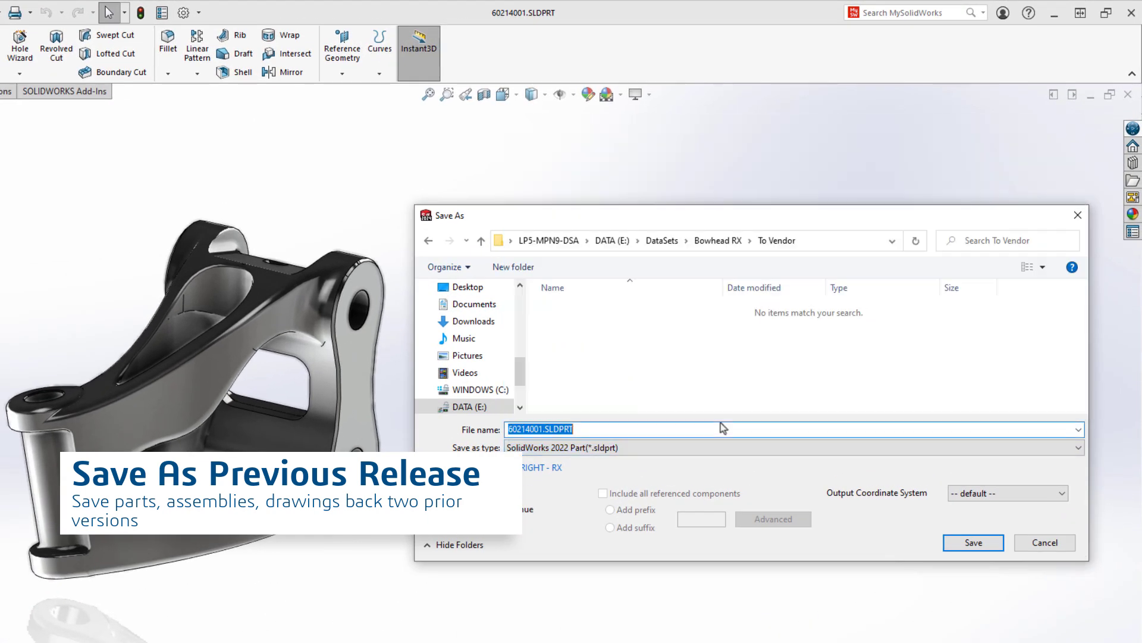
{"action": "left_click", "coordinate": [976, 542]}
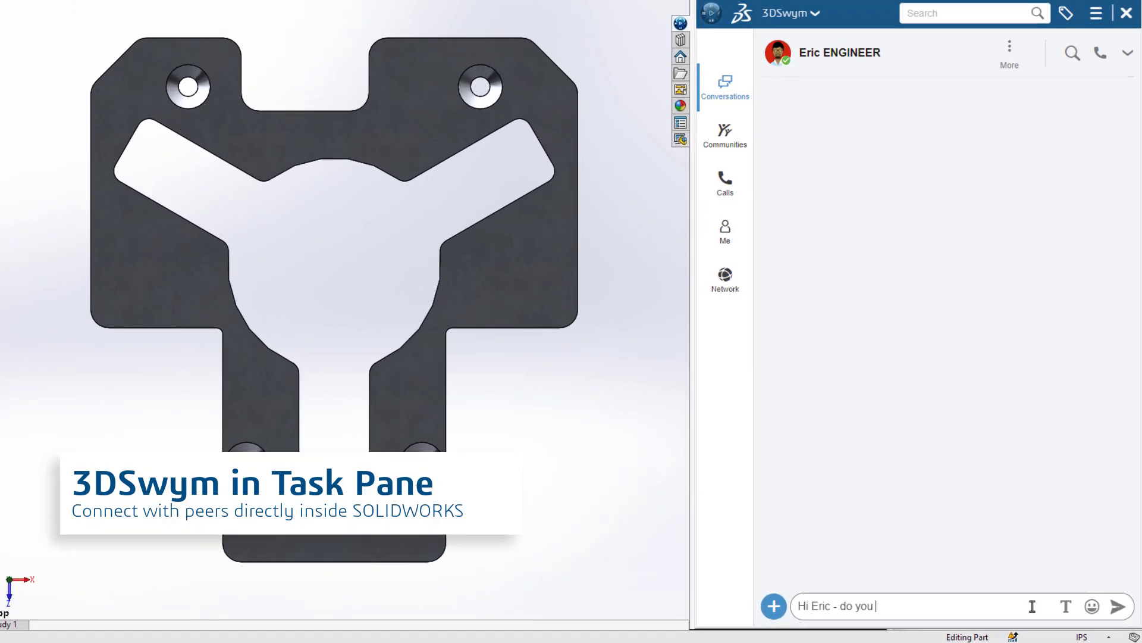
- Send a greeting, then ask in the chat where the countersink holes need to go
{"action": "key", "text": "Return"}
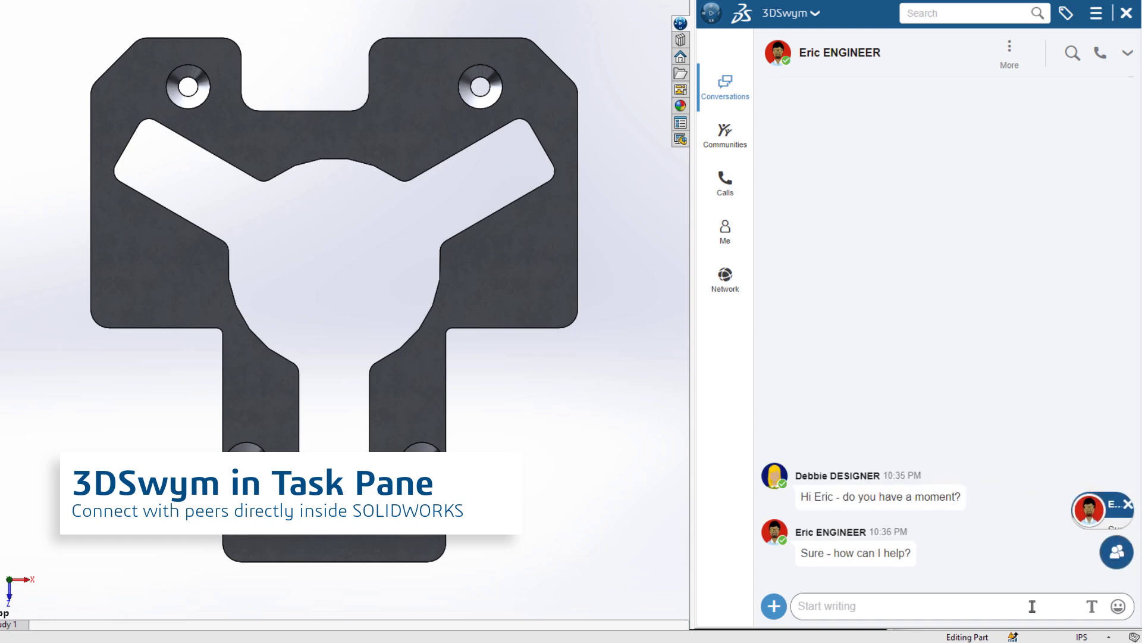
{"action": "type", "text": "rsink holes need to be placed?"}
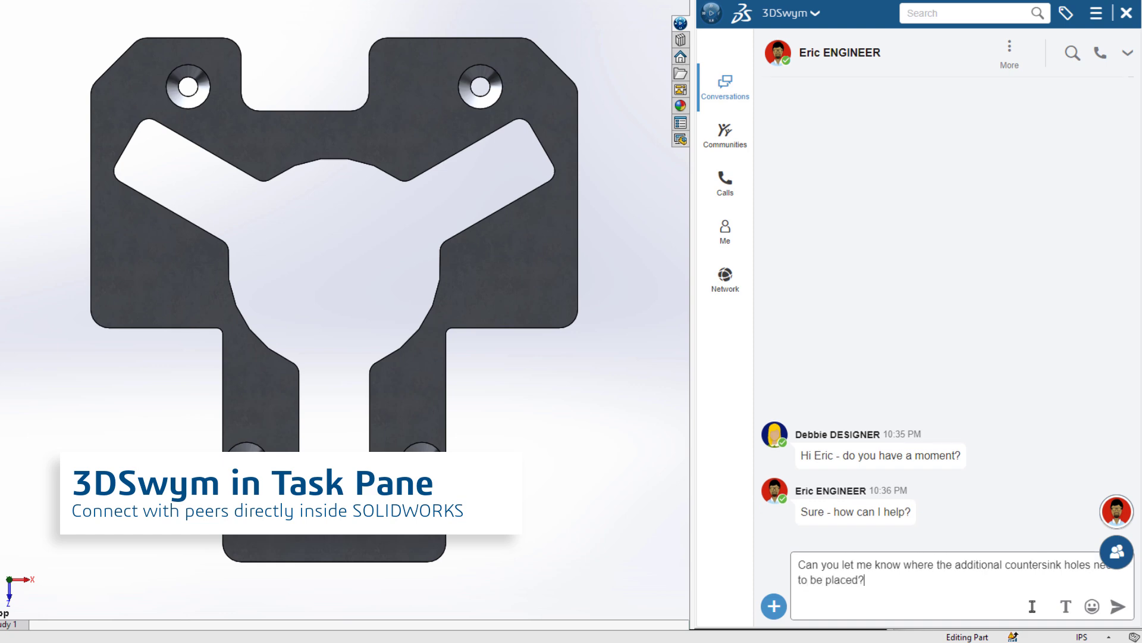
{"action": "key", "text": "Return"}
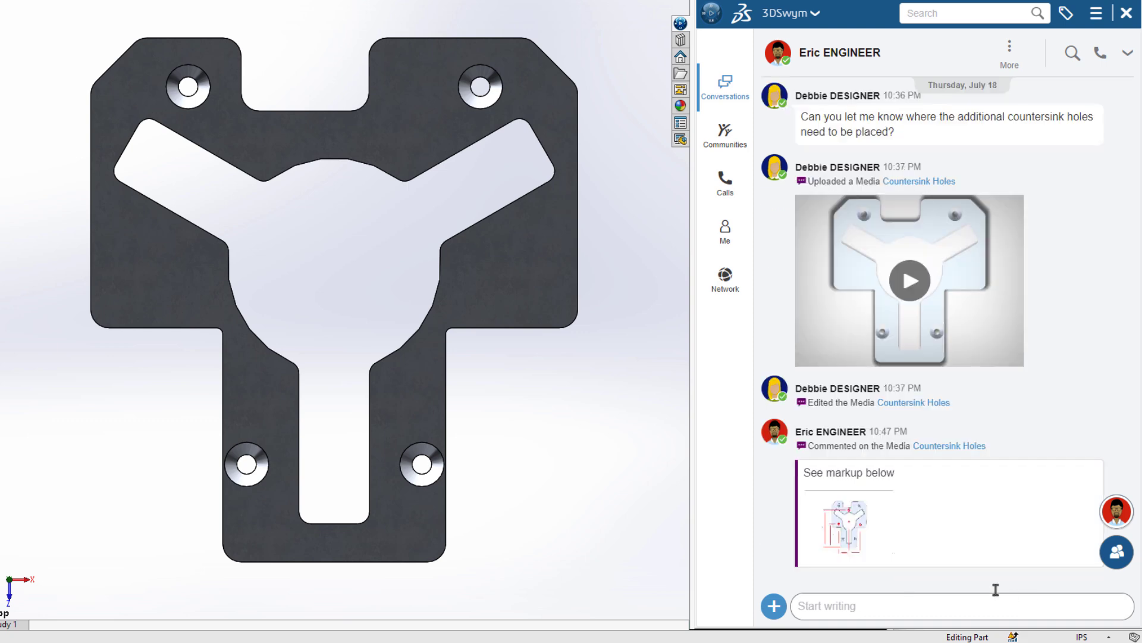
- Inspect the Countersink Holes markup in the viewer, then post the reply 'Thanks! Changes made.'
{"action": "left_click", "coordinate": [869, 535]}
{"action": "mouse_move", "coordinate": [833, 576]}
{"action": "left_mouse_down"}
{"action": "mouse_move", "coordinate": [839, 477]}
{"action": "mouse_move", "coordinate": [811, 452]}
{"action": "mouse_move", "coordinate": [861, 530]}
{"action": "mouse_move", "coordinate": [844, 579]}
{"action": "left_mouse_up"}
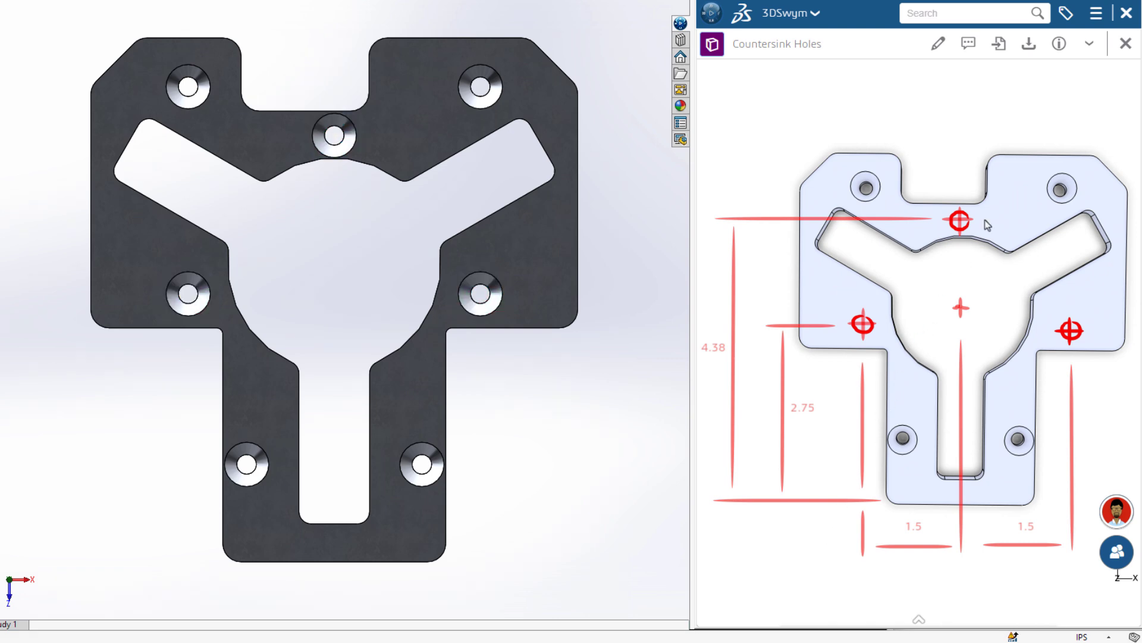
{"action": "left_click", "coordinate": [1125, 43]}
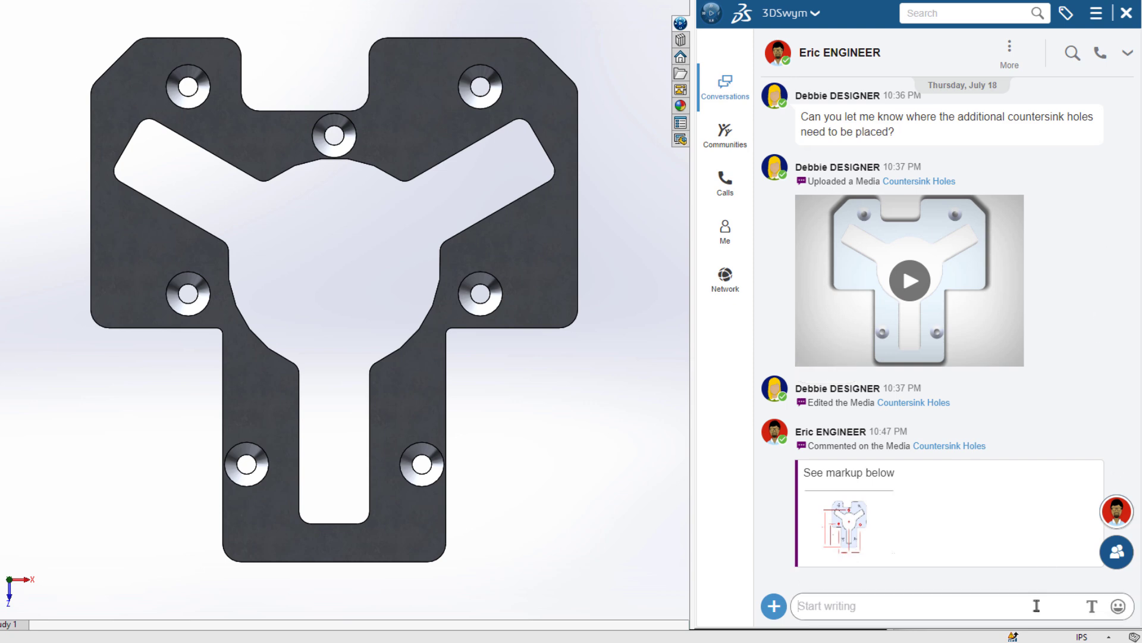
{"action": "type", "text": "Thanks!  Changes made."}
{"action": "key", "text": "Return"}
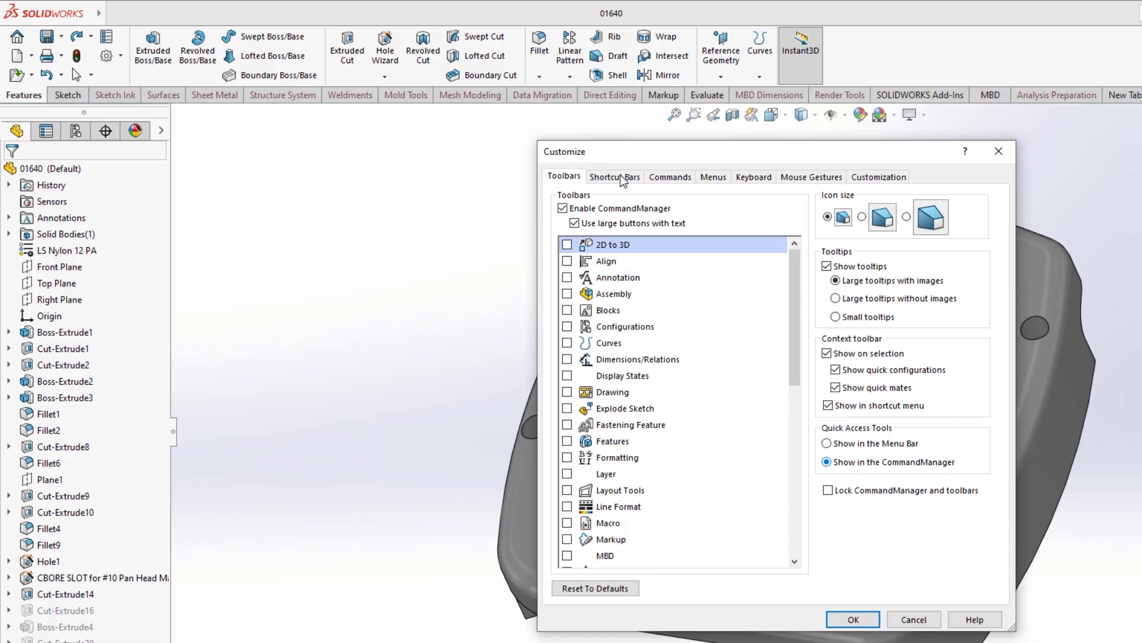
- Search 'pattern' among Features commands and drag Circular Pattern onto the Part shortcut bar
{"action": "left_click", "coordinate": [635, 180]}
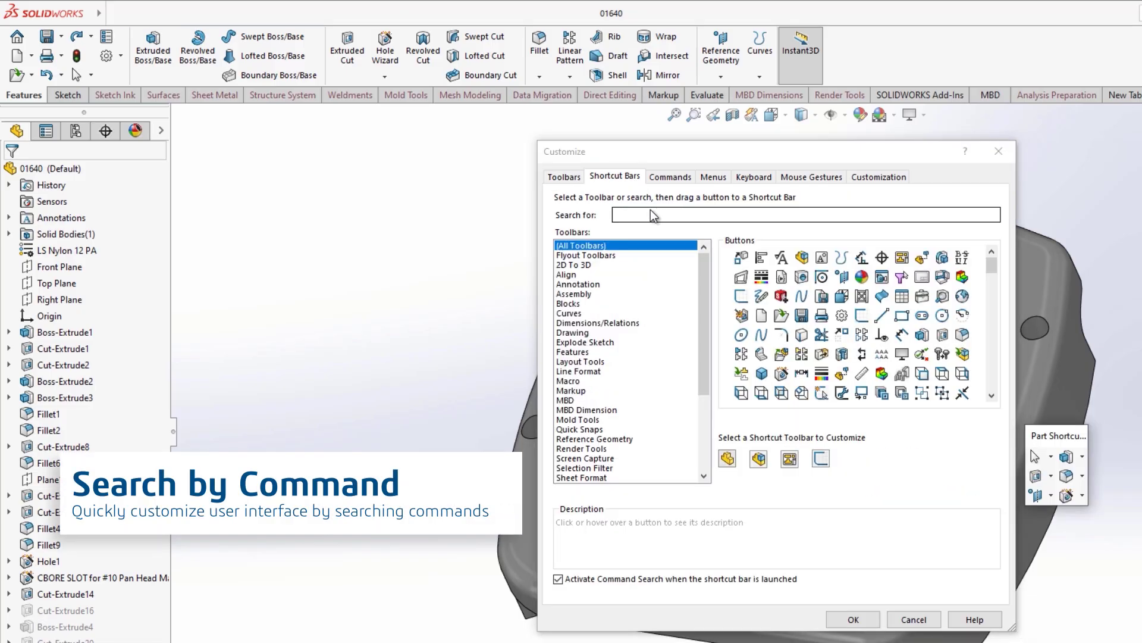
{"action": "left_click", "coordinate": [654, 214]}
{"action": "type", "text": "pattern"}
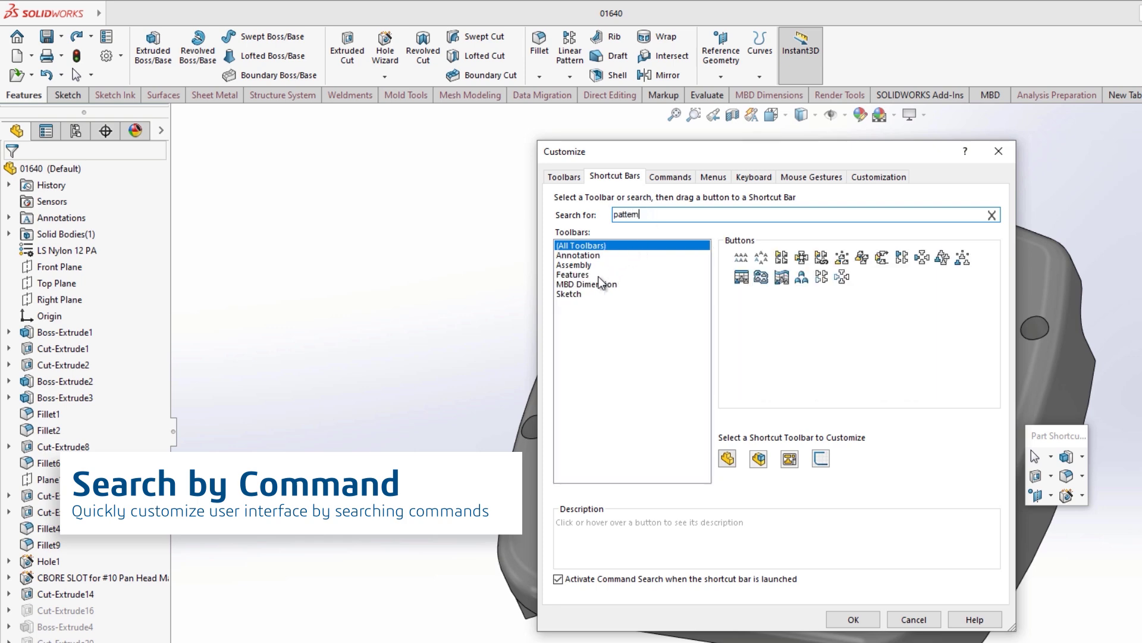
{"action": "left_click", "coordinate": [595, 275]}
{"action": "left_click_drag", "start_coordinate": [761, 257], "coordinate": [1078, 495]}
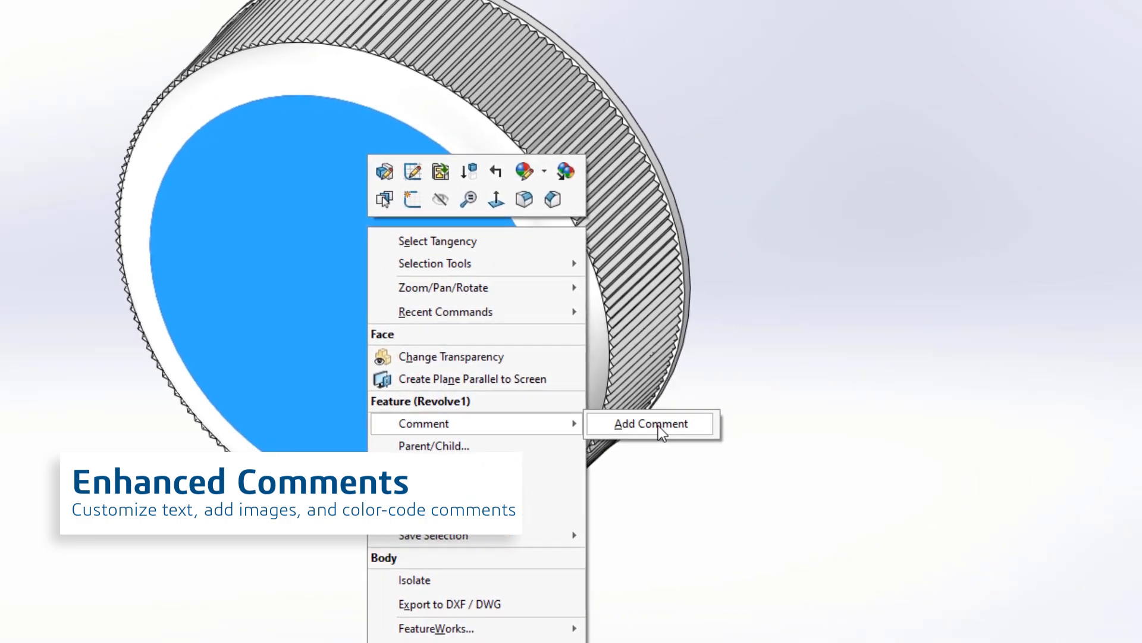
- List all part comments and insert a caution decal image into the Housing Base Part comment
{"action": "left_click", "coordinate": [658, 426]}
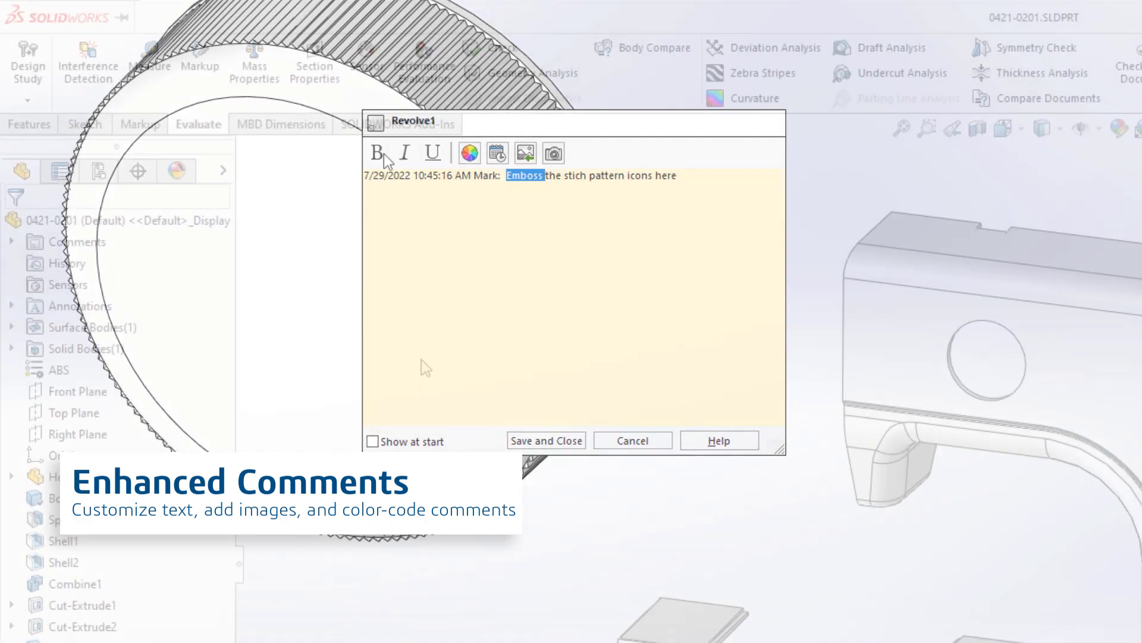
{"action": "right_click", "coordinate": [74, 243]}
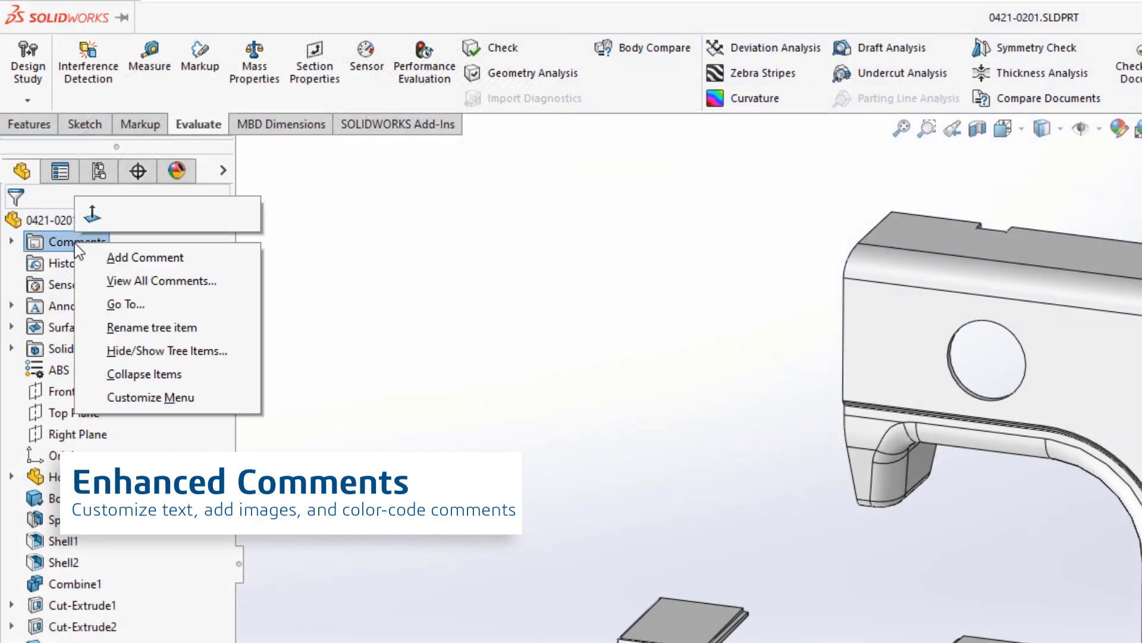
{"action": "left_click", "coordinate": [120, 282]}
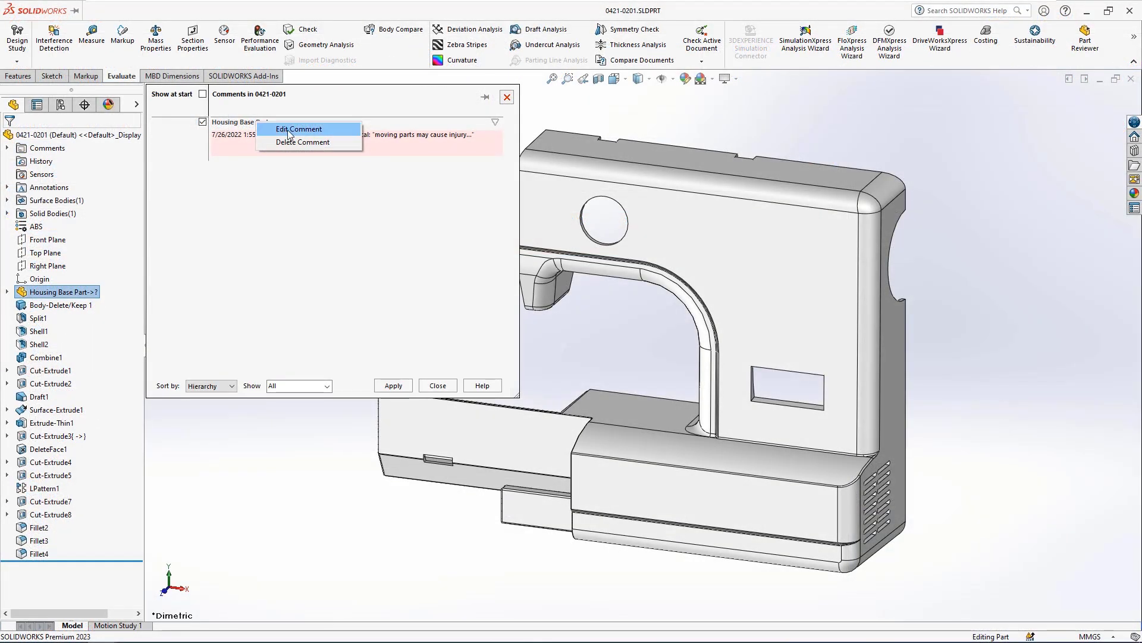
{"action": "left_click", "coordinate": [299, 129]}
{"action": "left_click", "coordinate": [731, 290]}
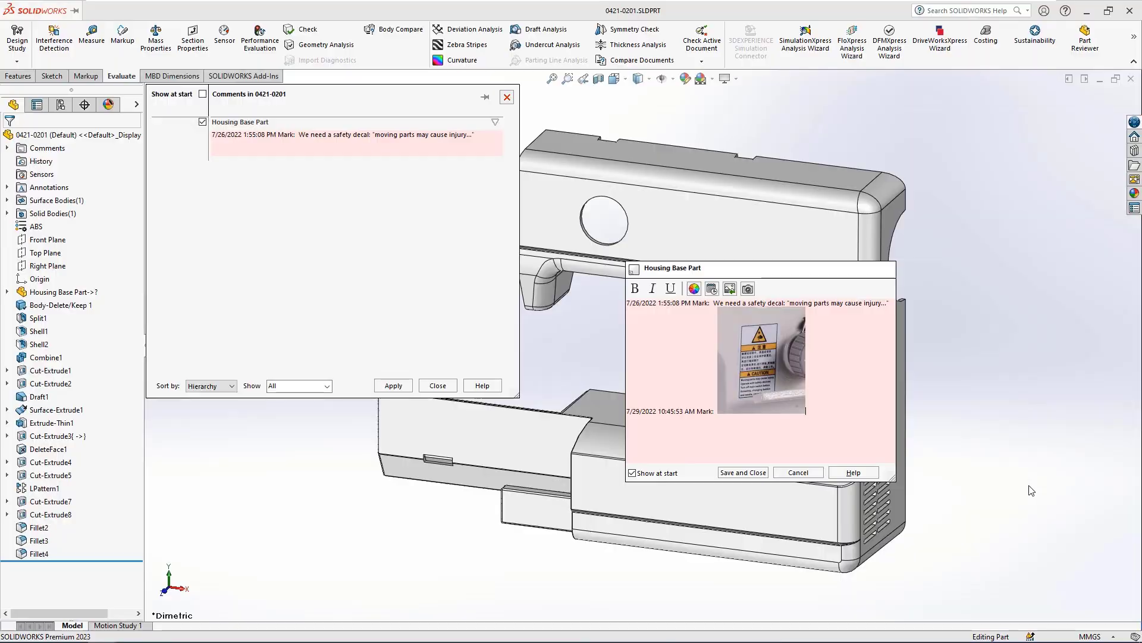
- Try the Low Priority and Complete colour codes, leaving the comment on High Priority
{"action": "left_click", "coordinate": [473, 113]}
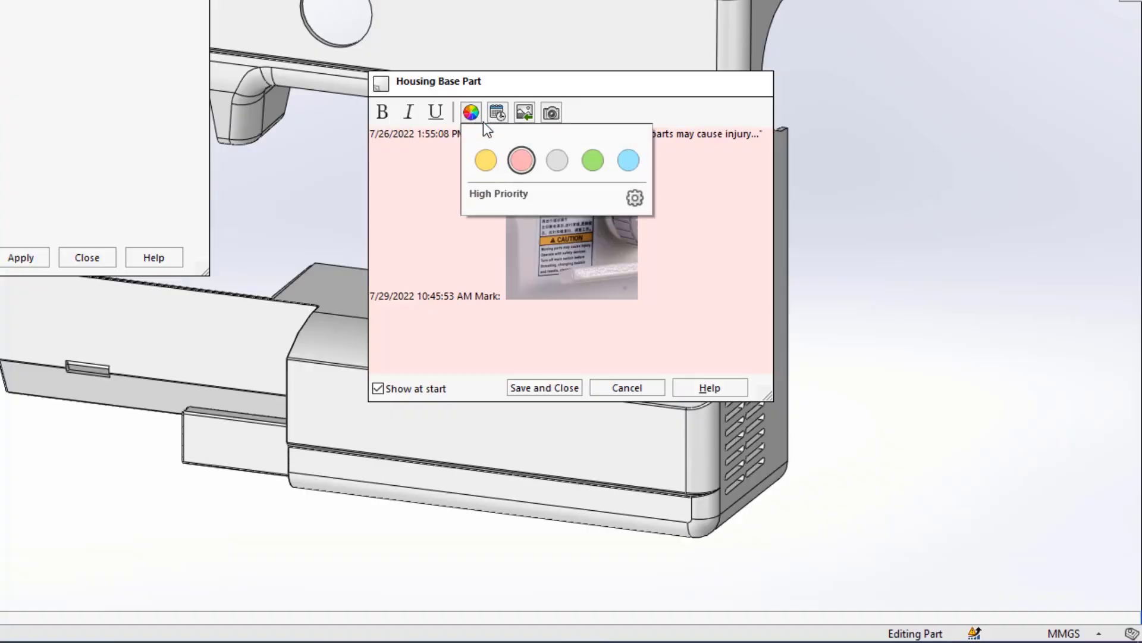
{"action": "left_click", "coordinate": [559, 160]}
{"action": "left_click", "coordinate": [604, 163]}
{"action": "left_click", "coordinate": [521, 162]}
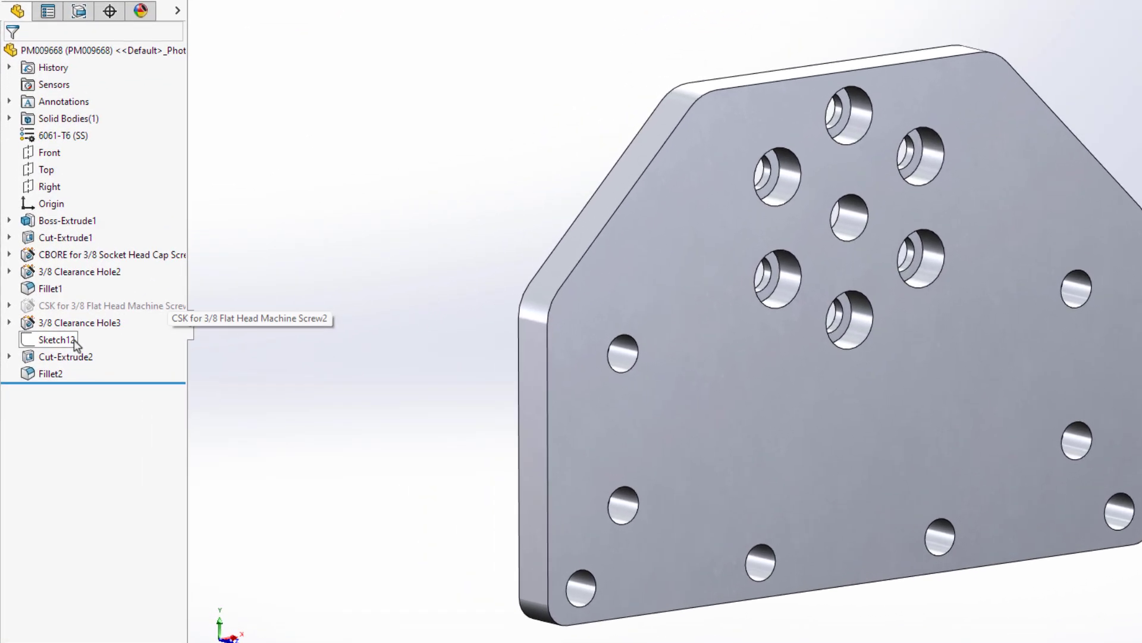
- Delete Sketch12, dismiss the Sketch11 warnings, and edit the sketch of the flagged Cut-Extrude2
{"action": "right_click", "coordinate": [73, 339]}
{"action": "left_click", "coordinate": [148, 441]}
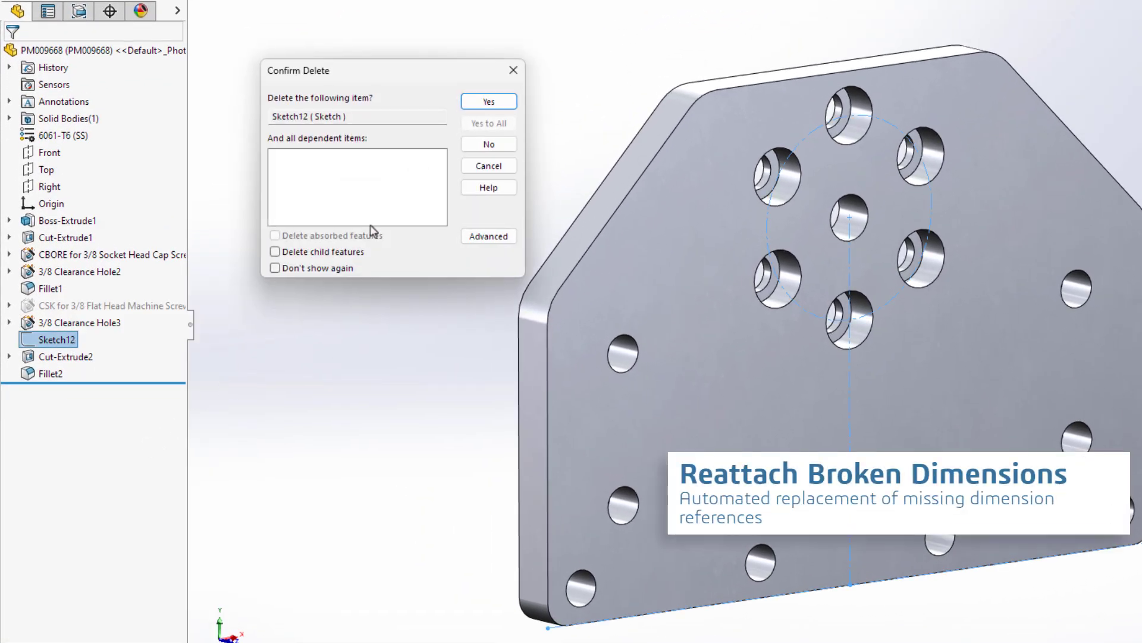
{"action": "left_click", "coordinate": [487, 102]}
{"action": "left_click", "coordinate": [724, 307]}
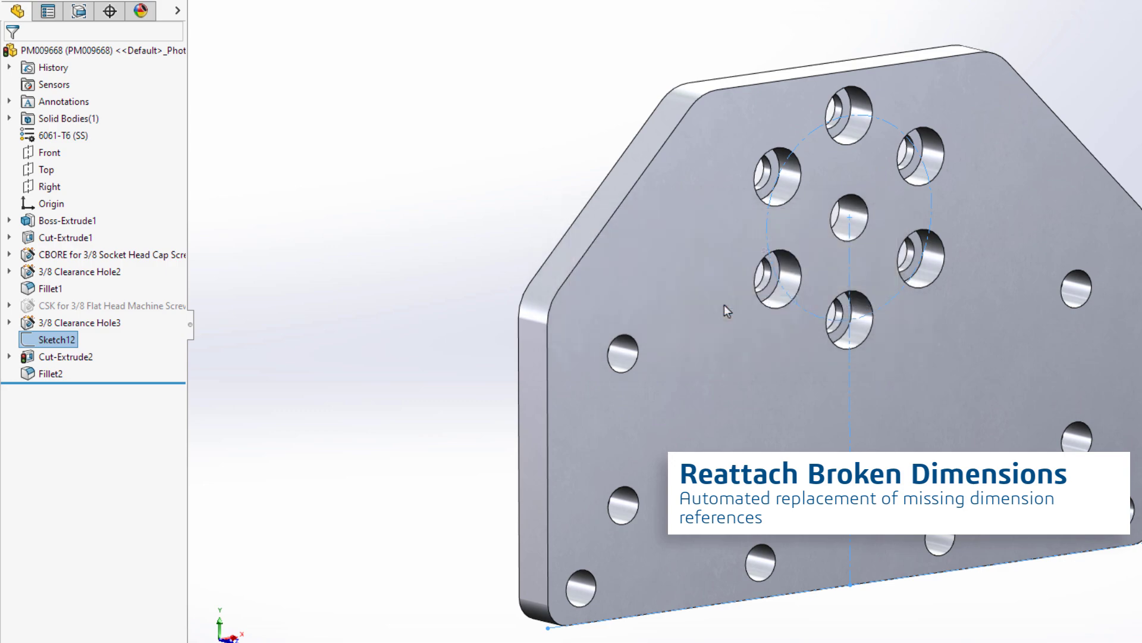
{"action": "left_click", "coordinate": [690, 148]}
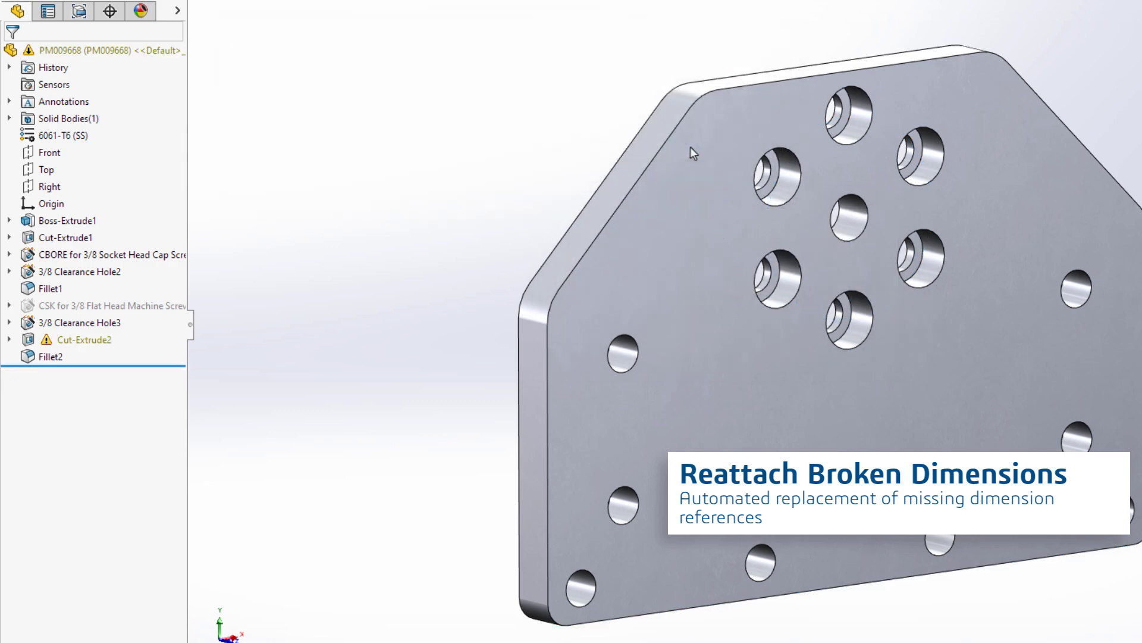
{"action": "left_click", "coordinate": [104, 345]}
{"action": "left_click", "coordinate": [100, 317]}
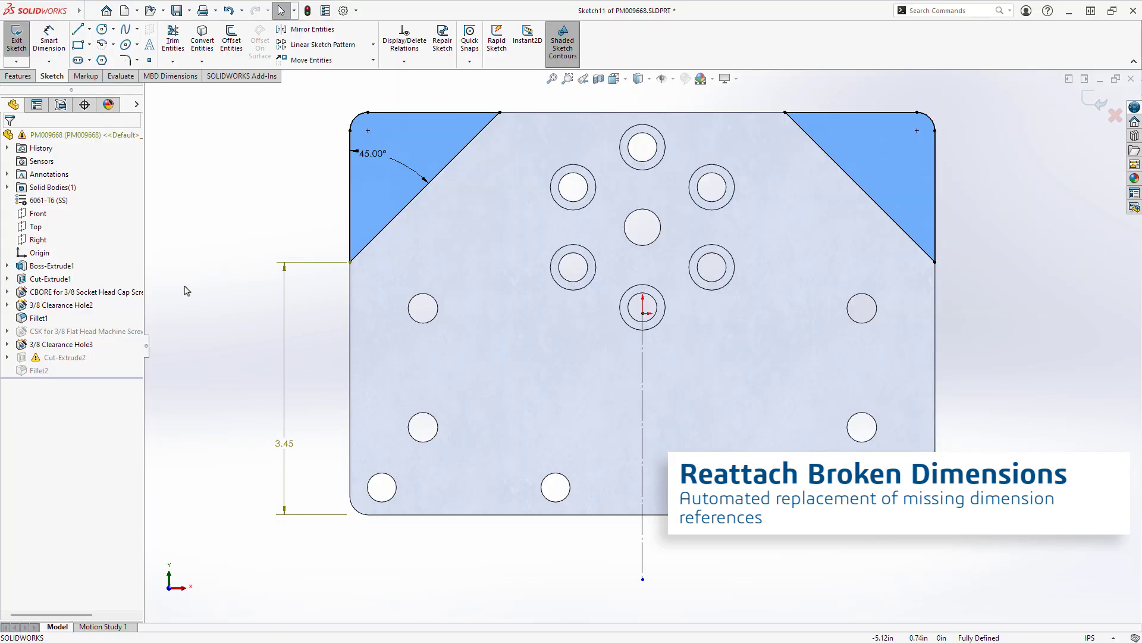
- Show Sketch11's relations and fix the dangling Distance6 dimension with Repair All Dangling
{"action": "left_click", "coordinate": [404, 42]}
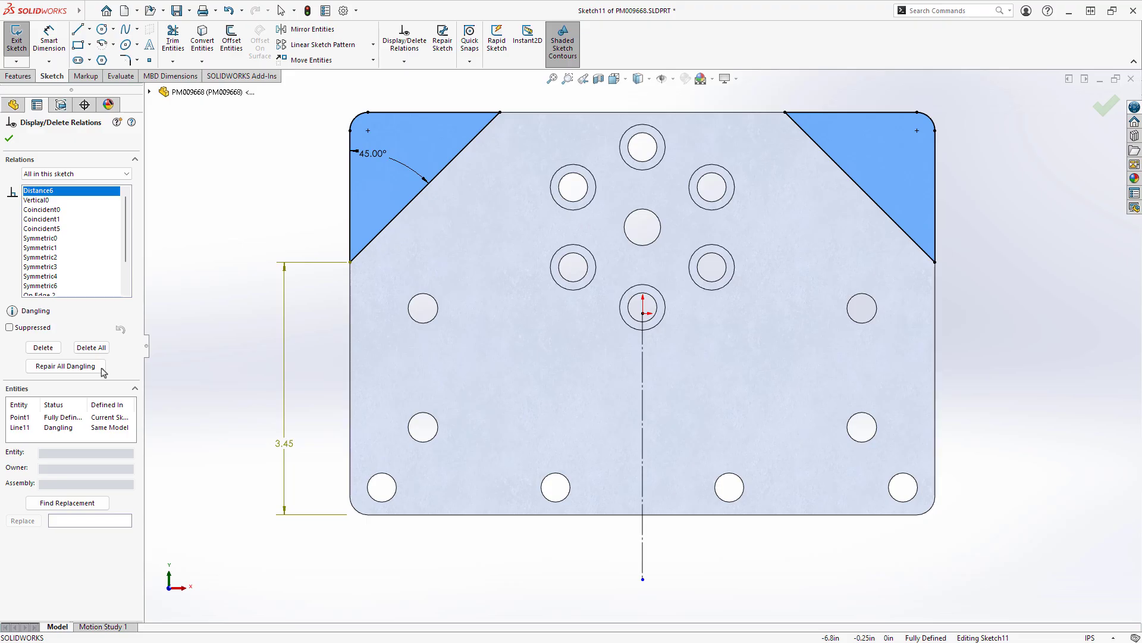
{"action": "left_click", "coordinate": [104, 372]}
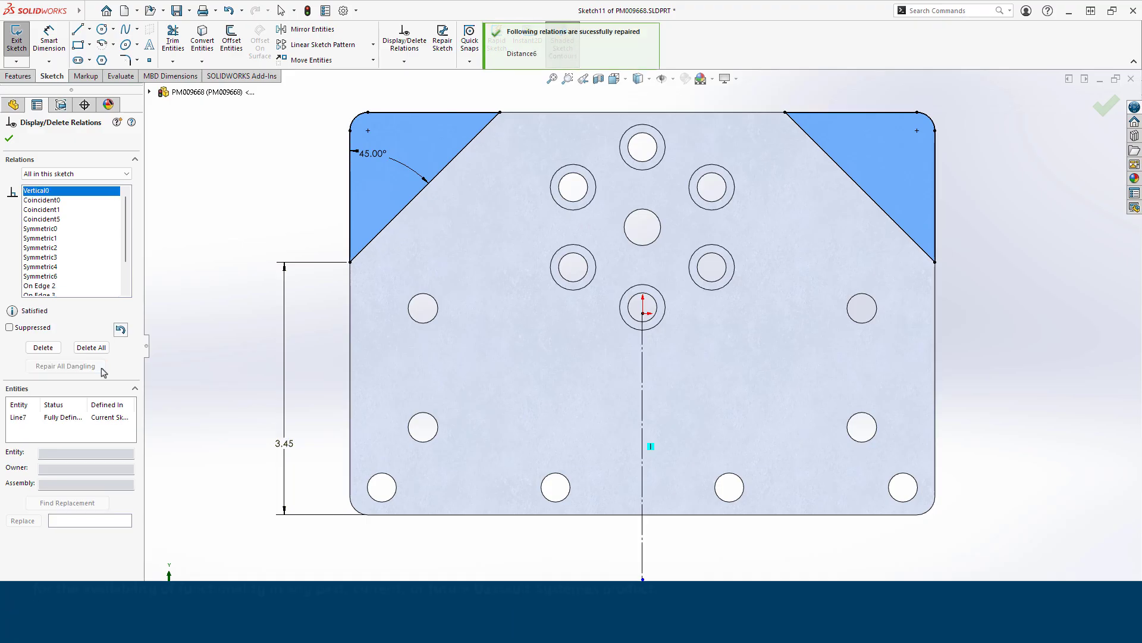